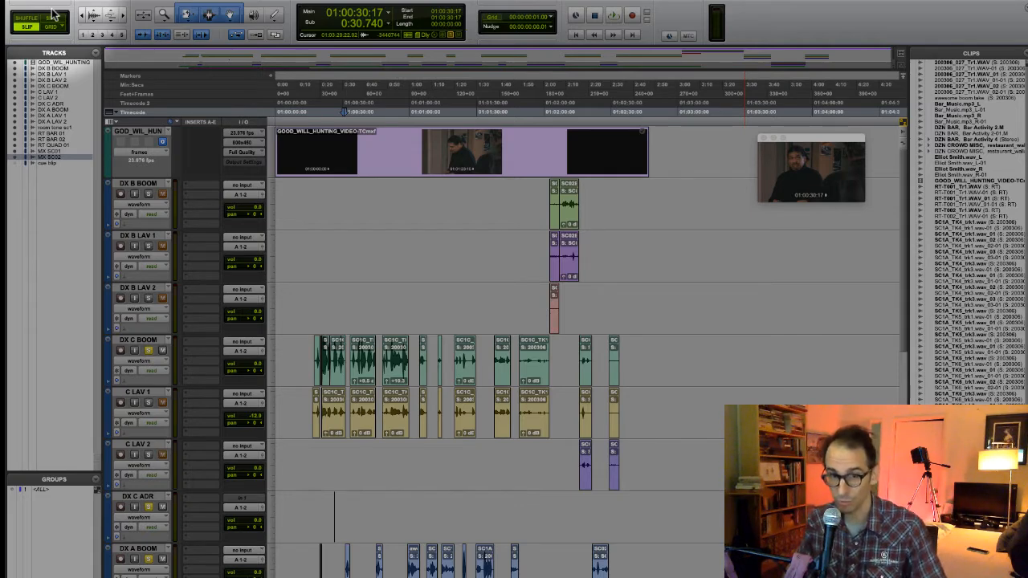
# - Examine the video track and the character B dialogue tracks DX B BOOM, DX B LAV 1 and DX B LAV 2, selecting each in turn
pyautogui.click(146, 135)
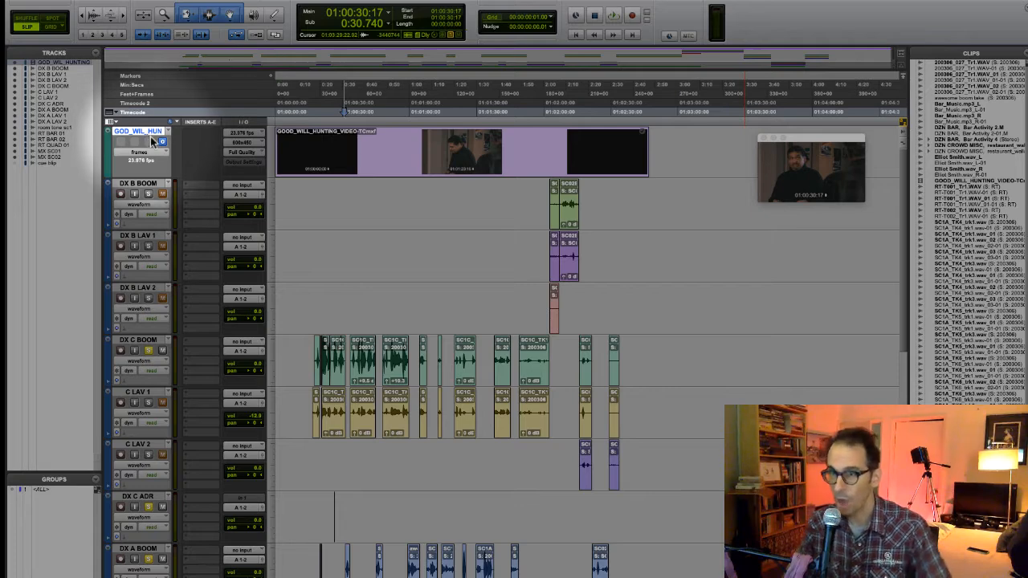
pyautogui.moveTo(278, 135); pyautogui.dragTo(406, 140)
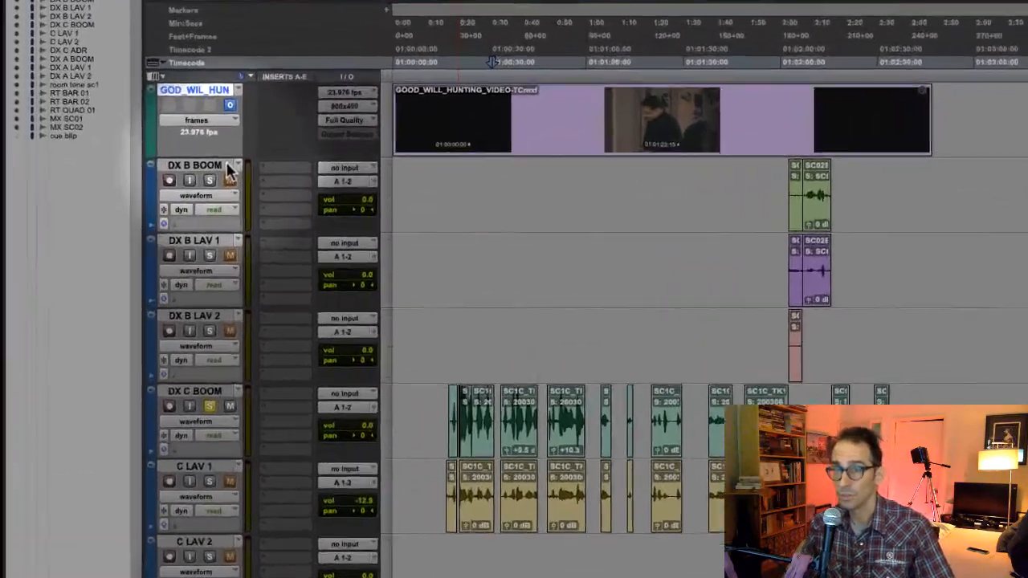
pyautogui.click(151, 185)
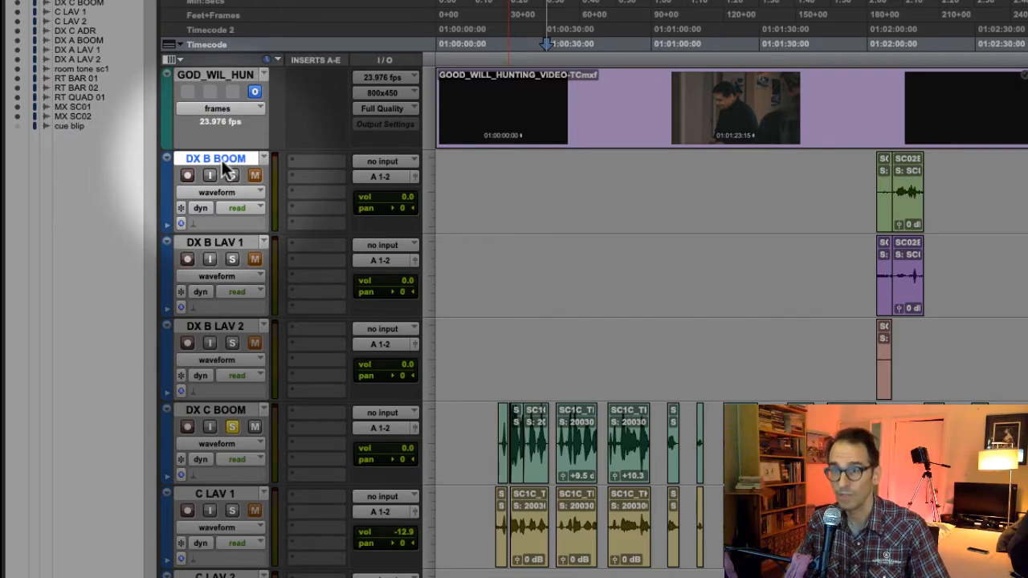
pyautogui.click(226, 245)
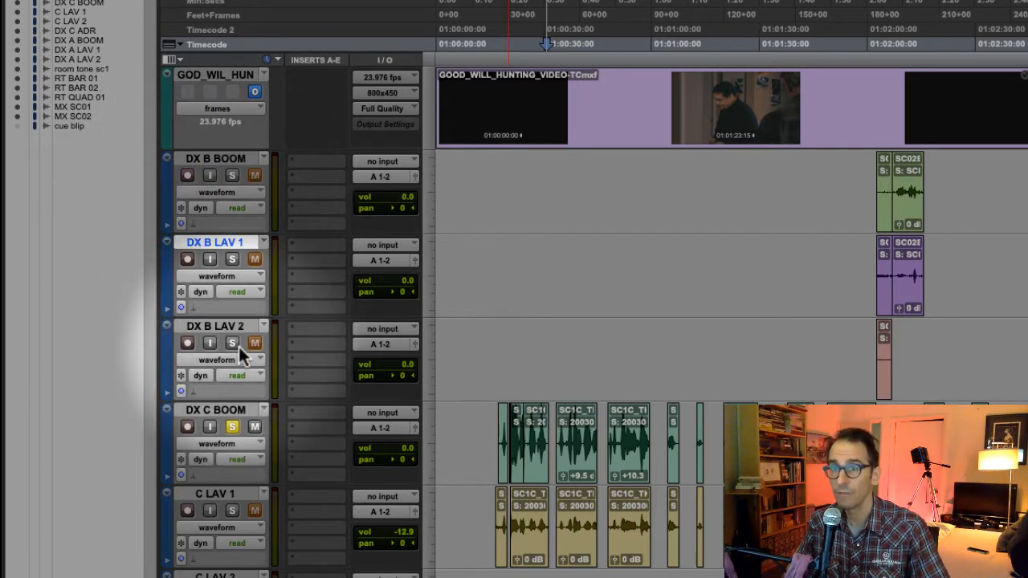
pyautogui.click(224, 327)
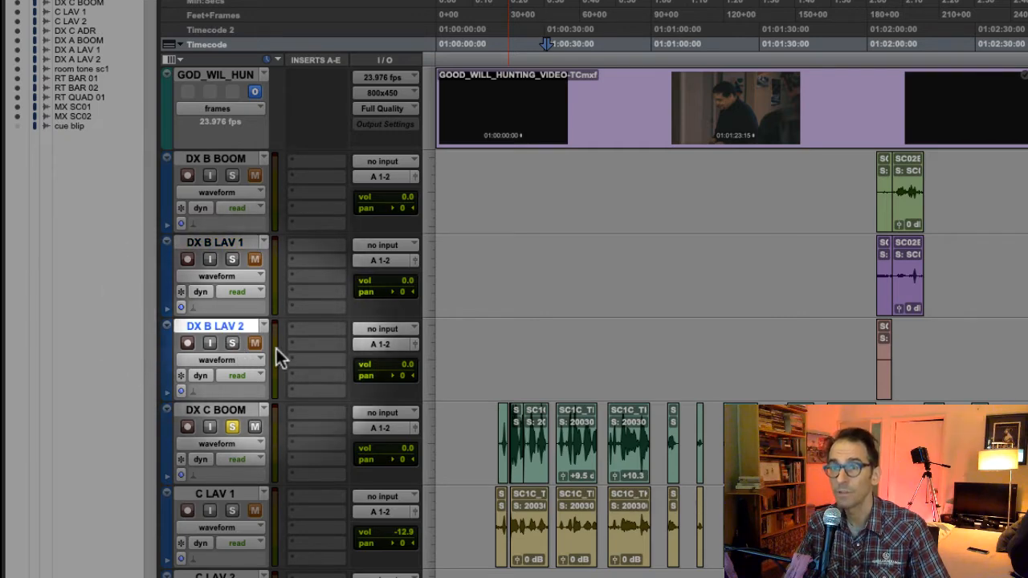
pyautogui.click(229, 160)
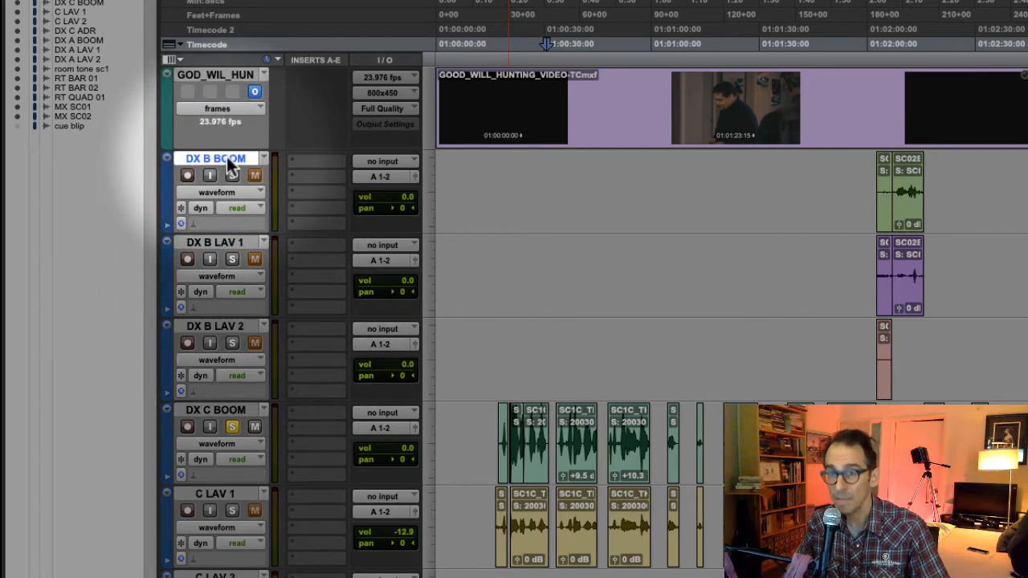
pyautogui.click(215, 242)
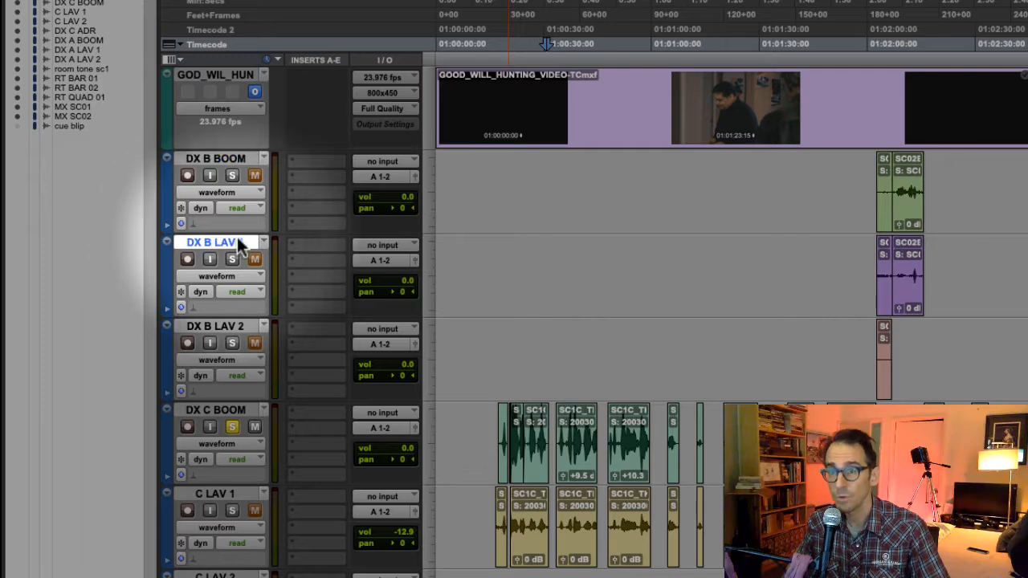
pyautogui.click(224, 328)
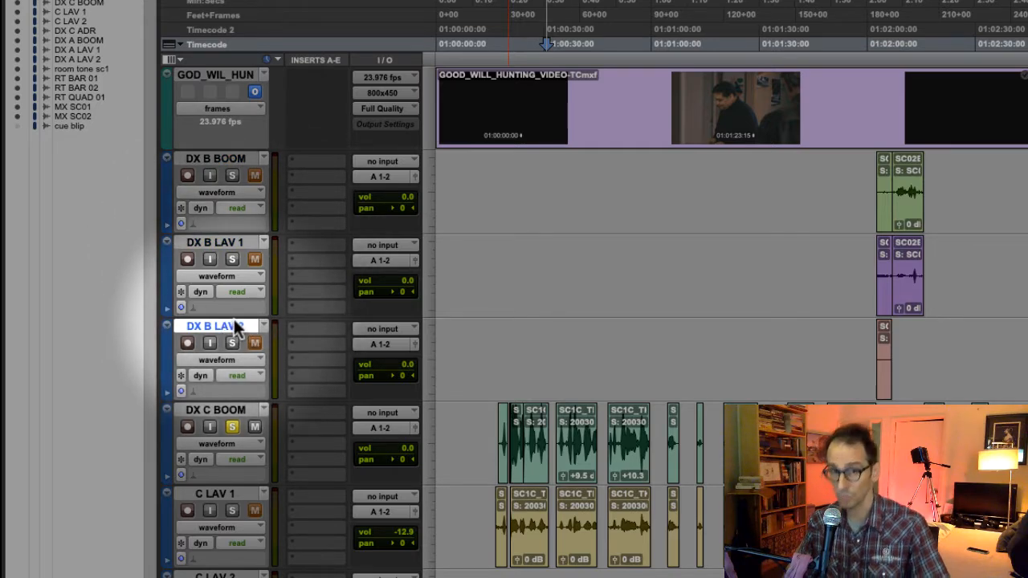
pyautogui.click(201, 163)
pyautogui.click(204, 242)
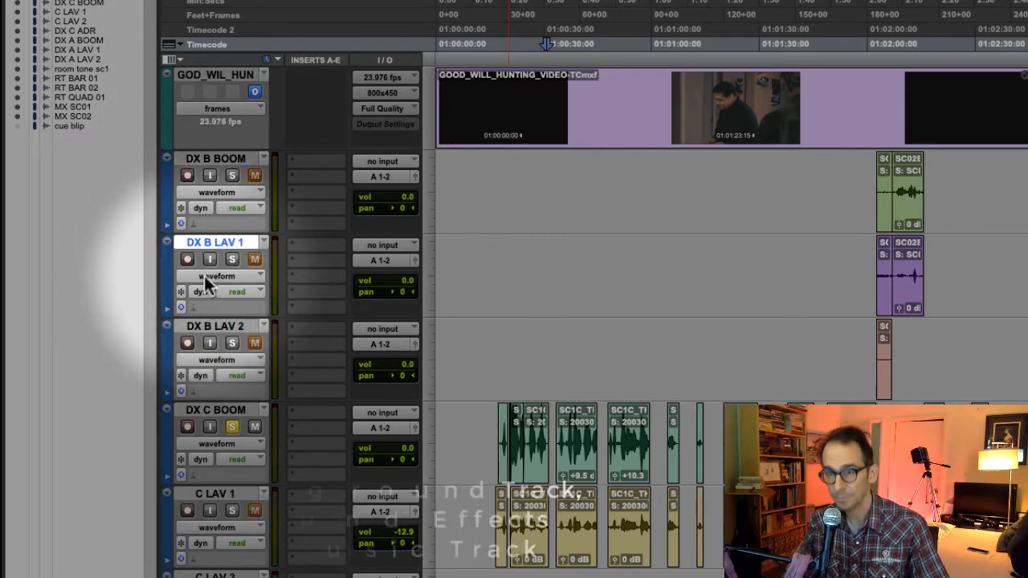
pyautogui.click(201, 327)
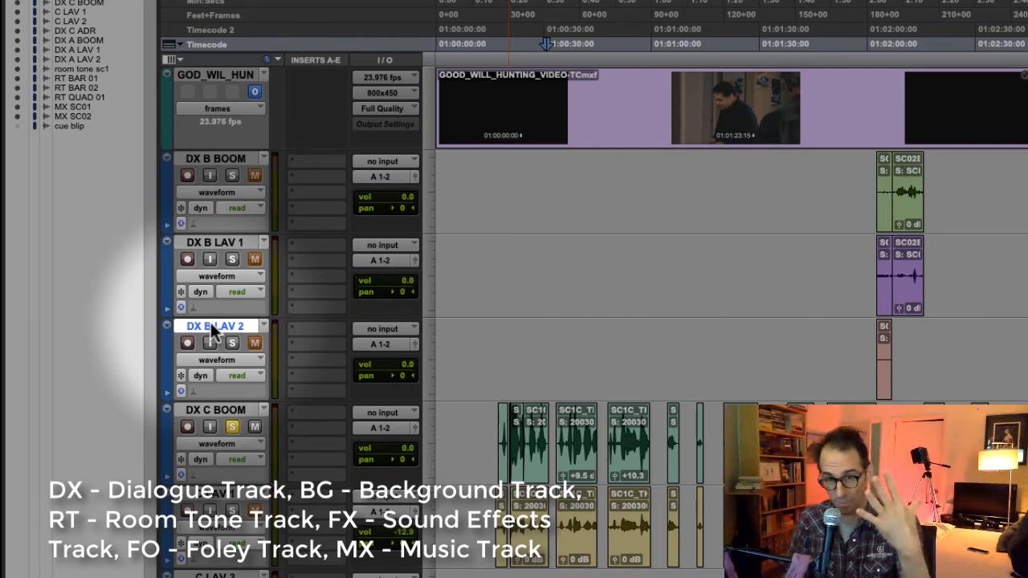
pyautogui.click(241, 158)
pyautogui.click(221, 242)
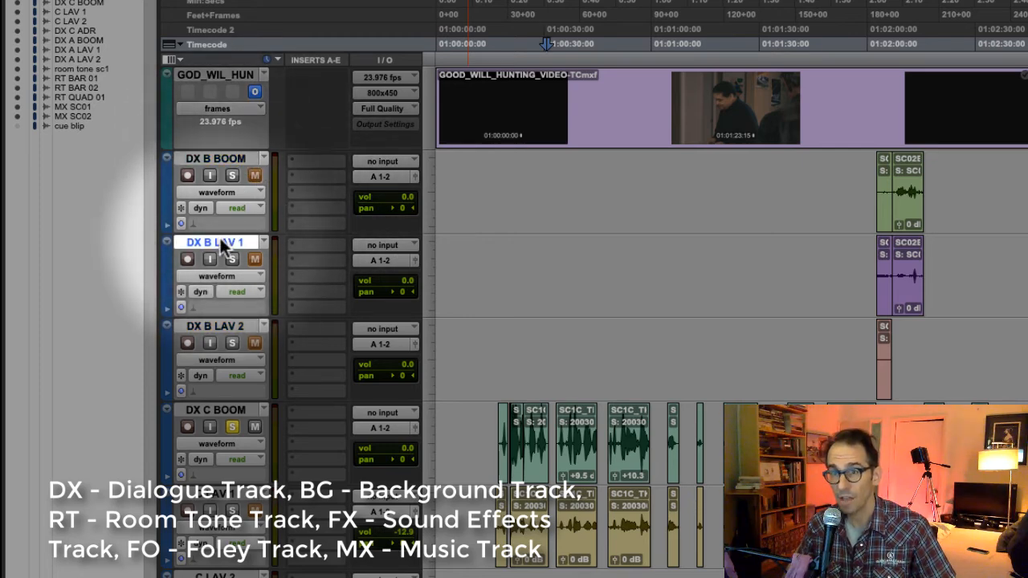
pyautogui.click(229, 326)
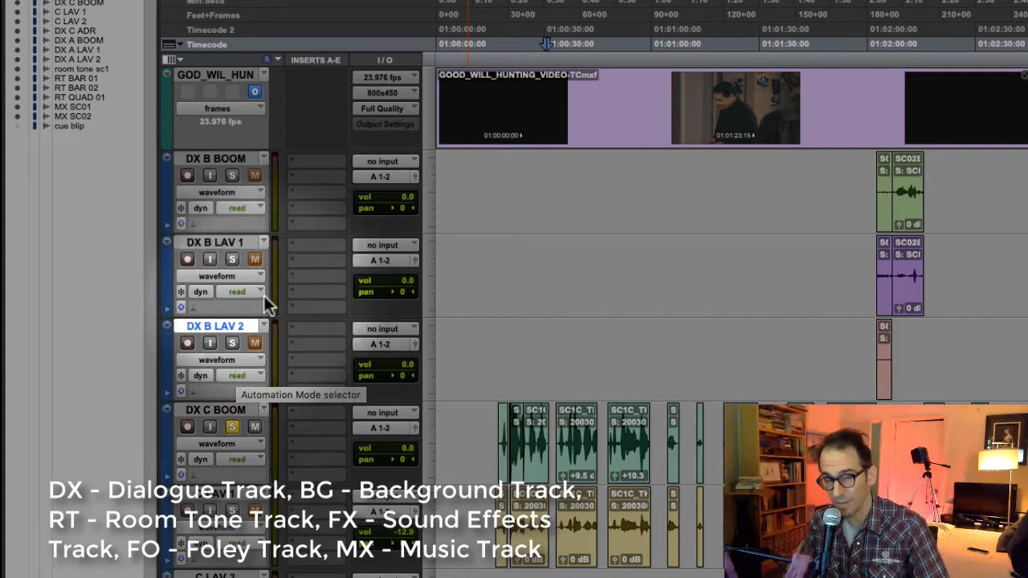
pyautogui.click(233, 159)
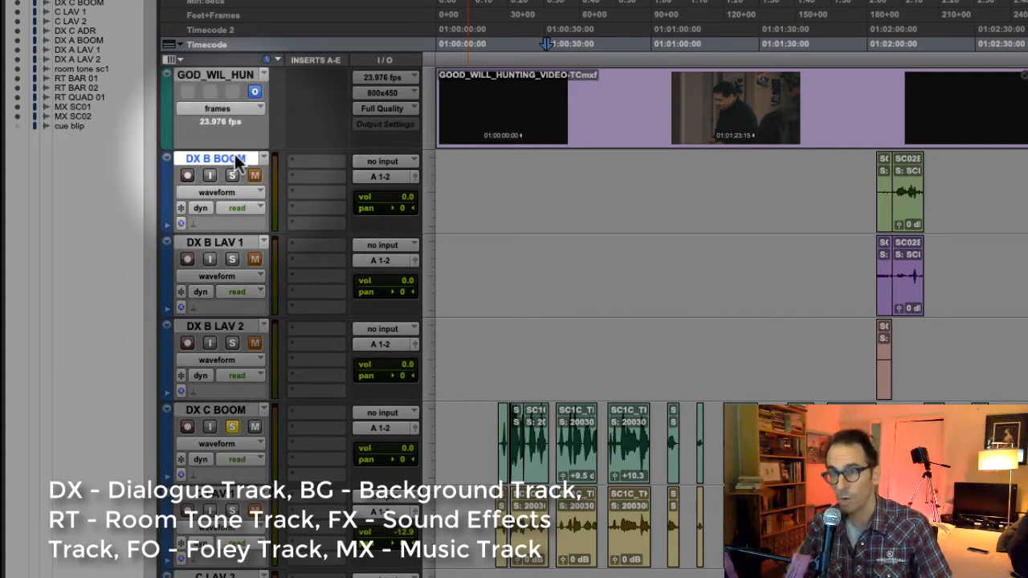
pyautogui.click(218, 243)
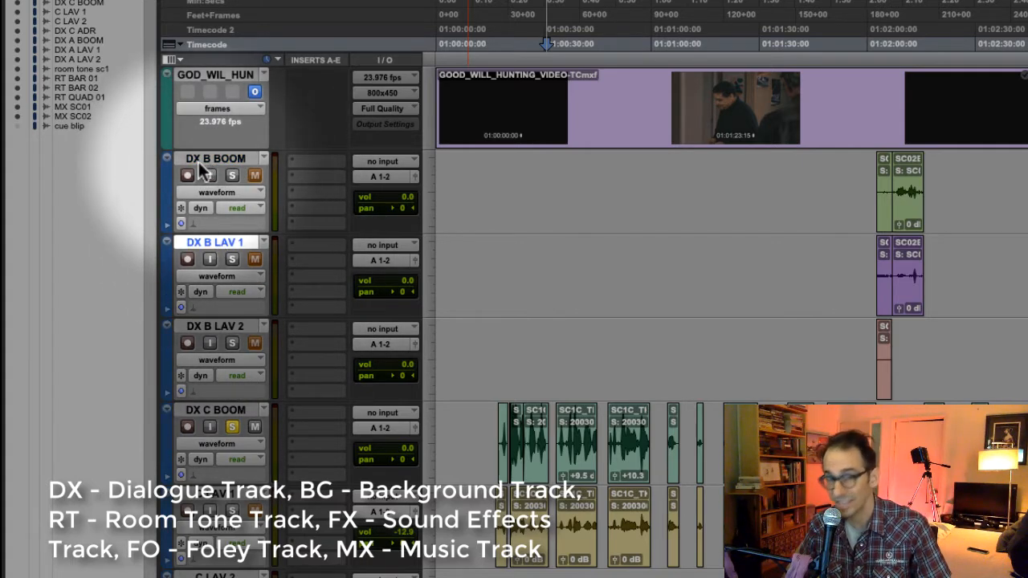
pyautogui.click(203, 161)
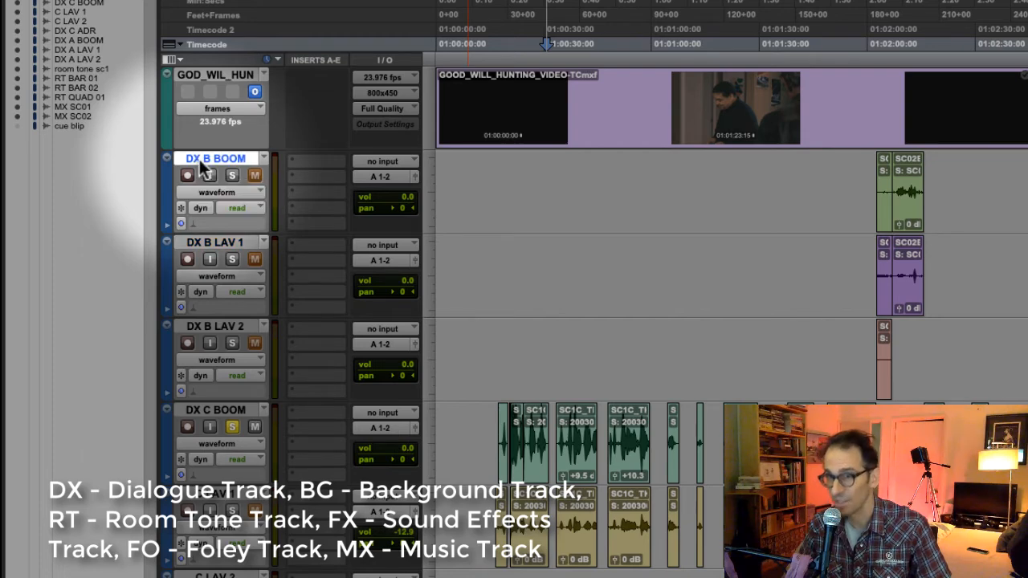
pyautogui.click(218, 244)
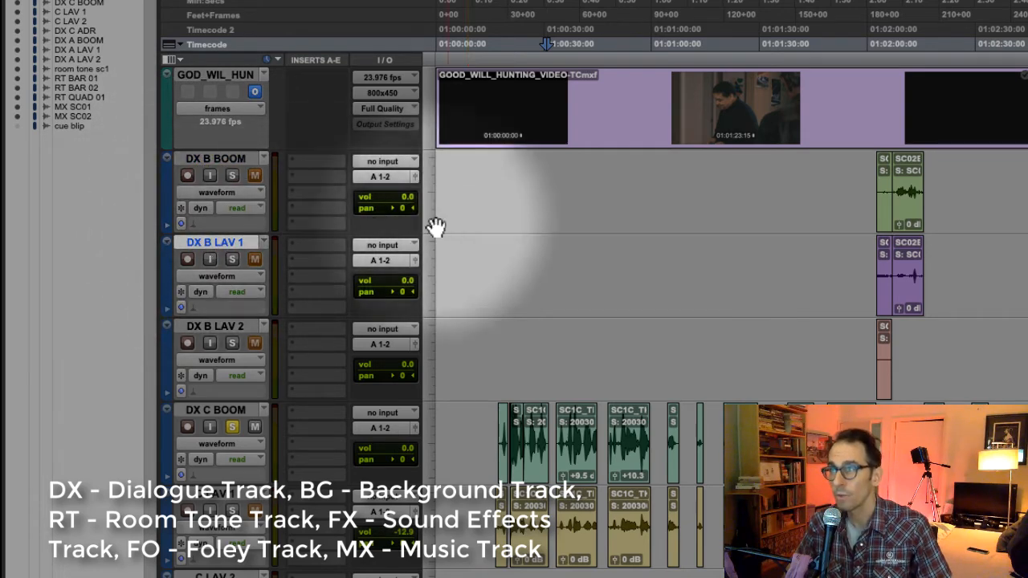
pyautogui.click(232, 161)
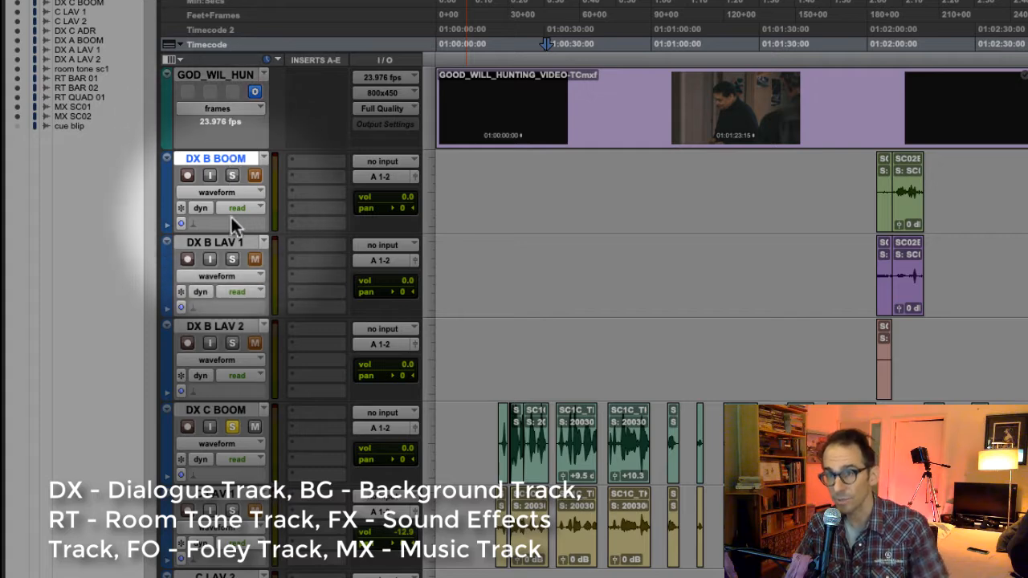
pyautogui.click(199, 242)
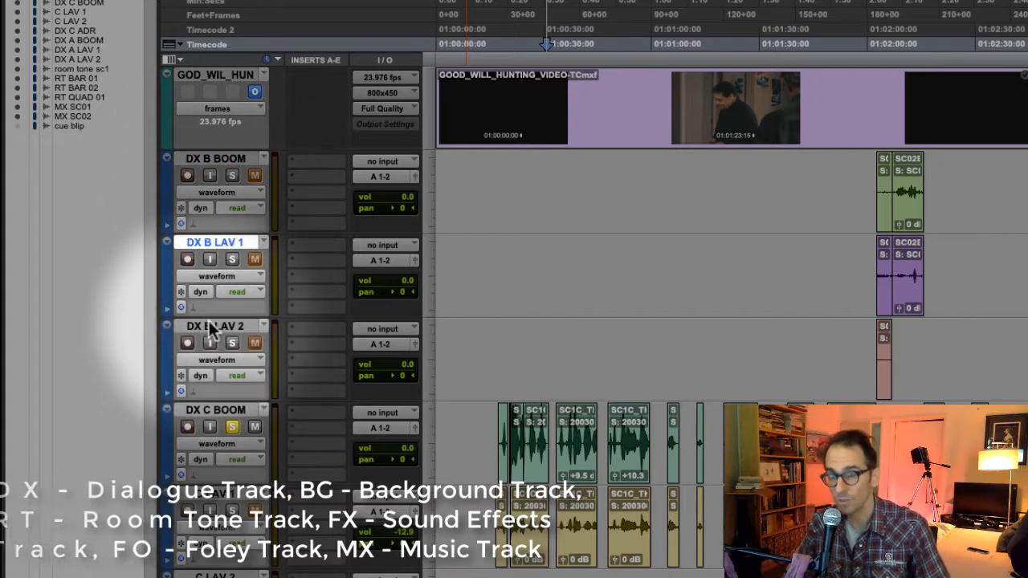
pyautogui.click(213, 327)
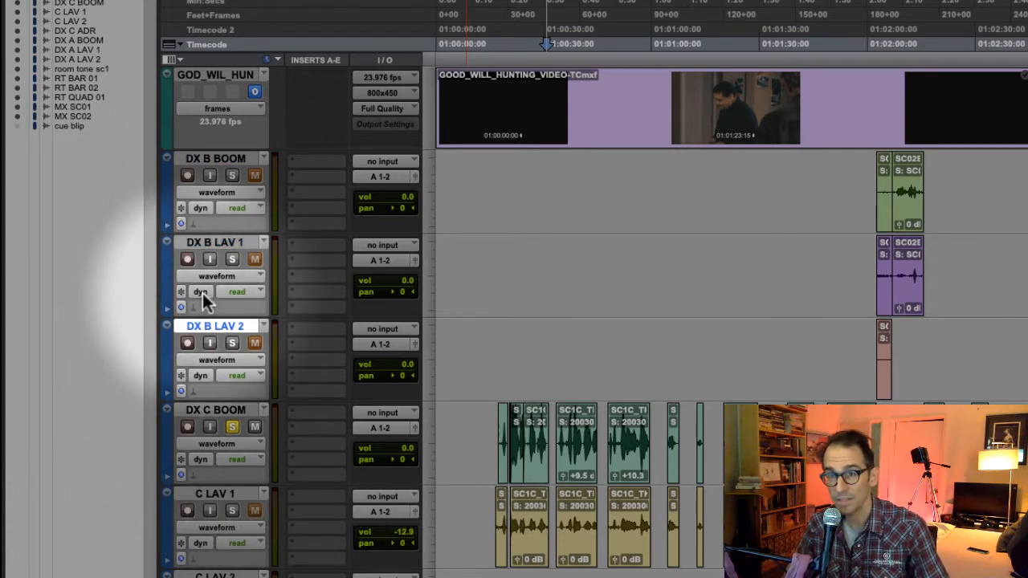
# - Review the character C dialogue tracks by selecting DX C BOOM, C LAV 1, C LAV 2 and DX C ADR one after another
pyautogui.click(215, 411)
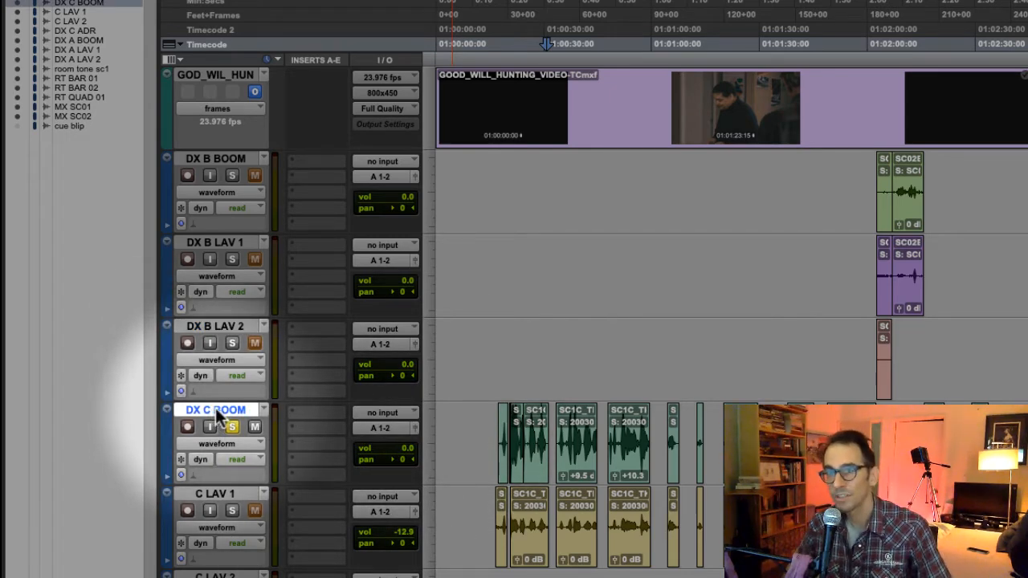
pyautogui.click(225, 496)
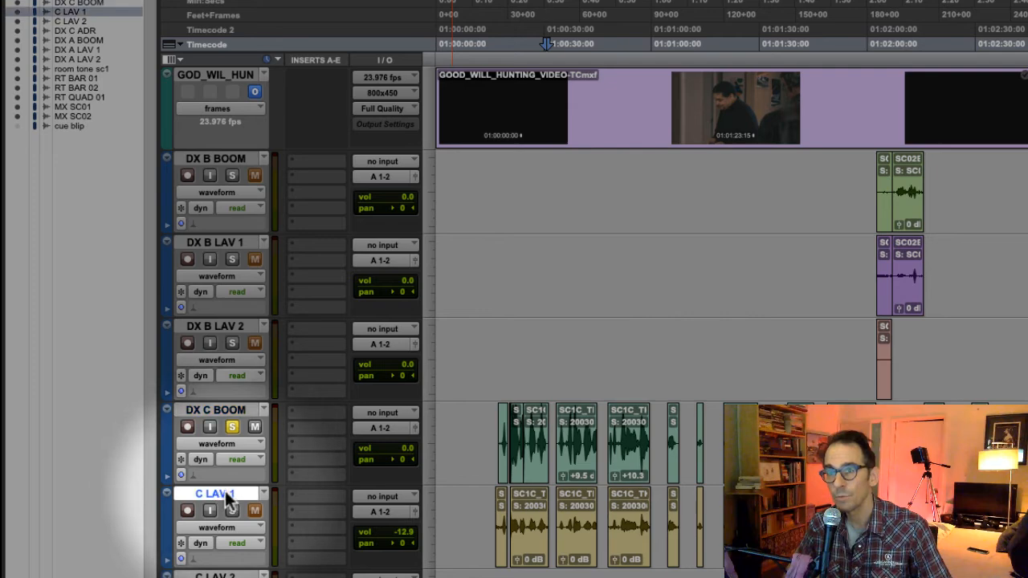
pyautogui.click(217, 575)
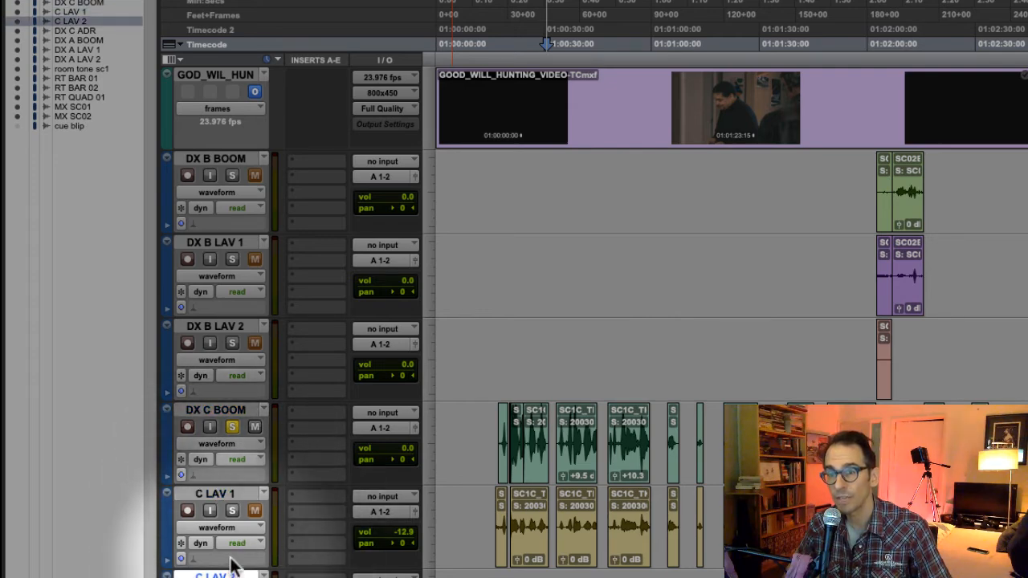
pyautogui.scroll(-2, 231, 566)
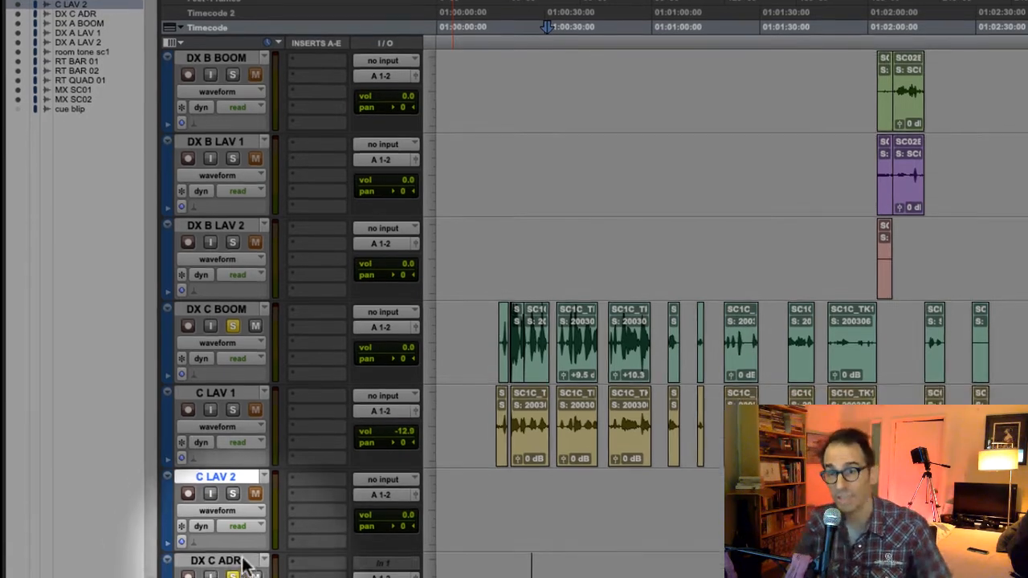
pyautogui.click(211, 575)
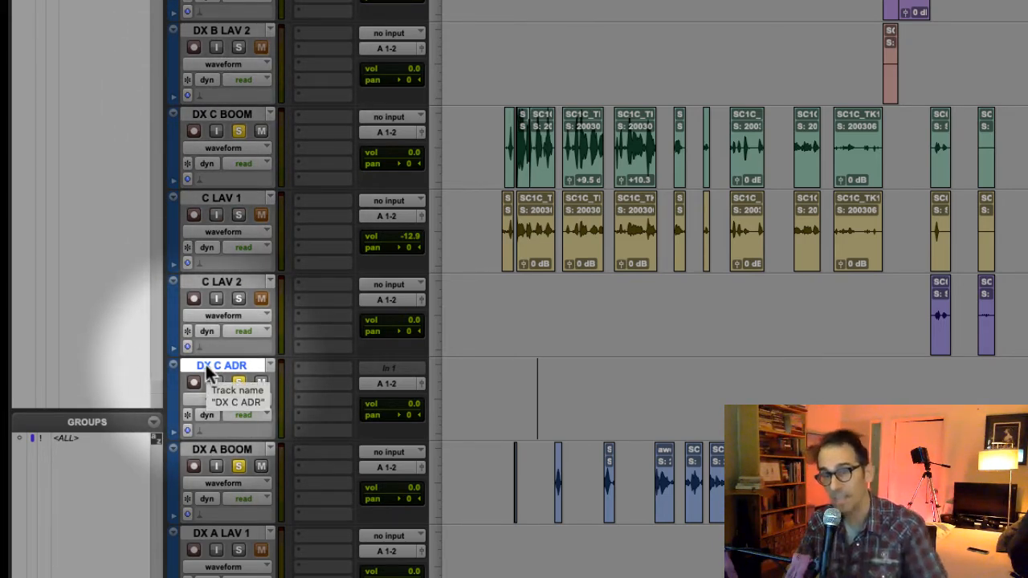
# - Review the character A dialogue tracks DX A BOOM, DX A LAV 1 and DX A LAV 2, revisiting the DX C ADR track between them
pyautogui.scroll(-3, 206, 365)
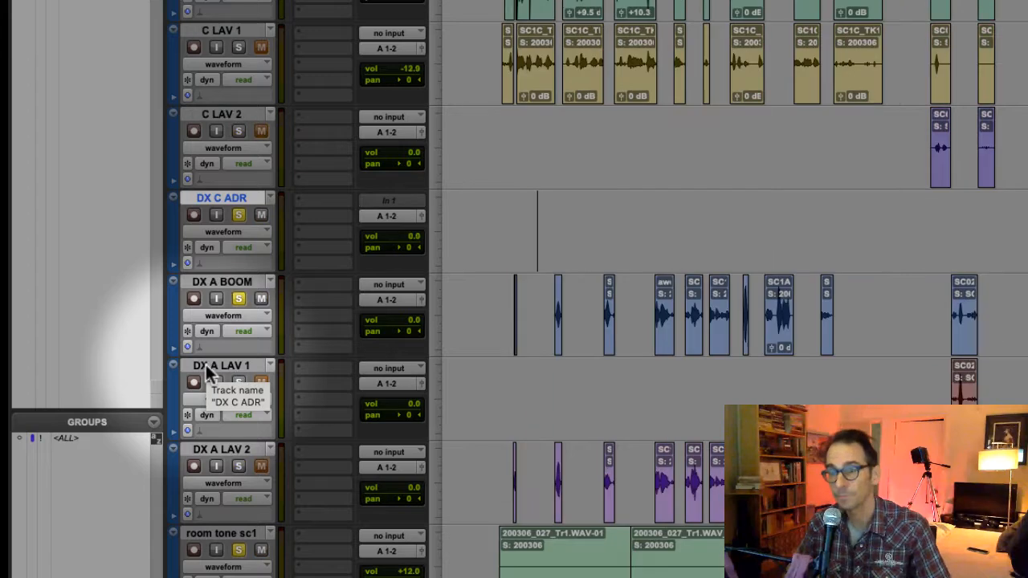
pyautogui.click(223, 282)
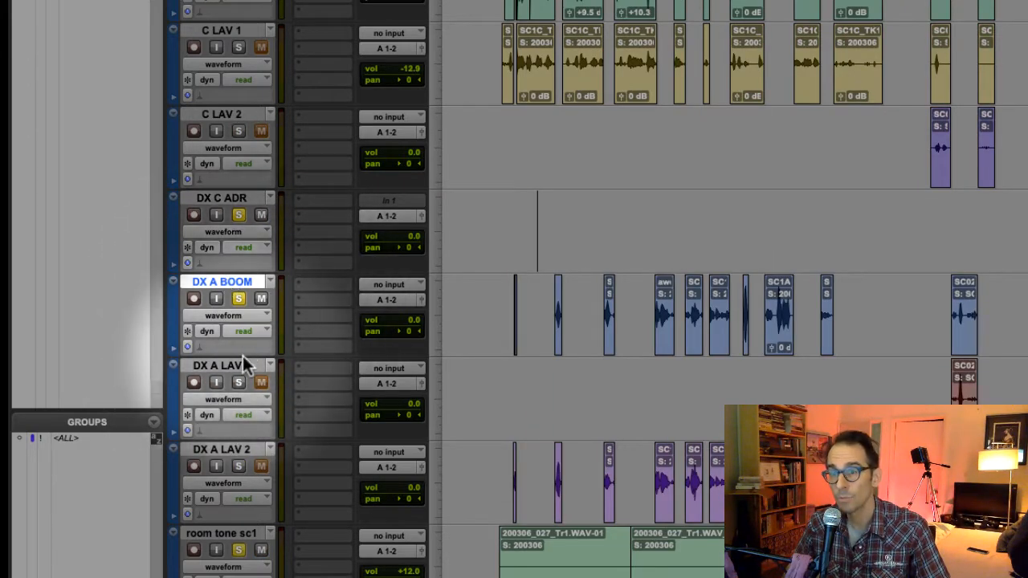
pyautogui.click(217, 366)
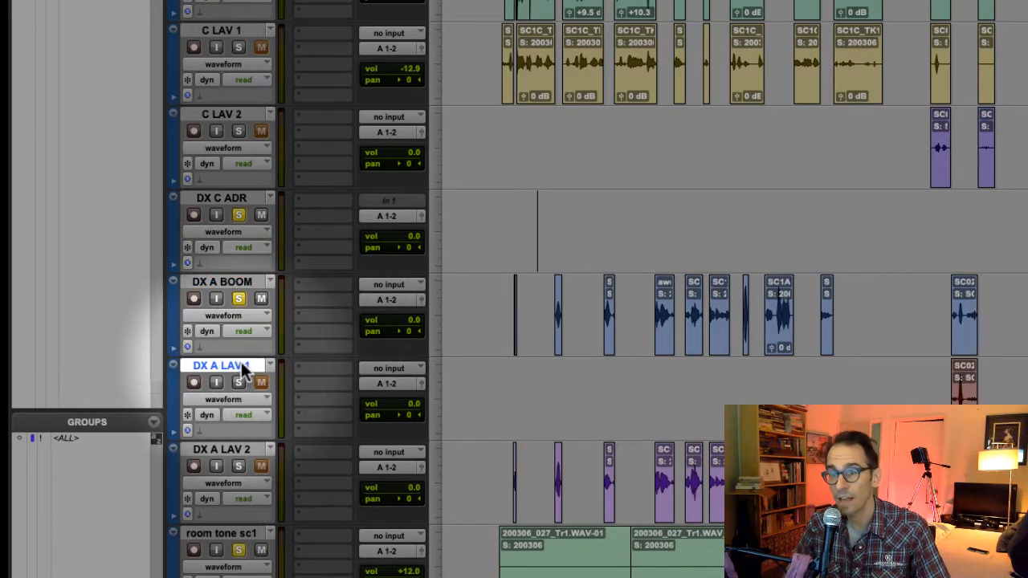
pyautogui.click(228, 451)
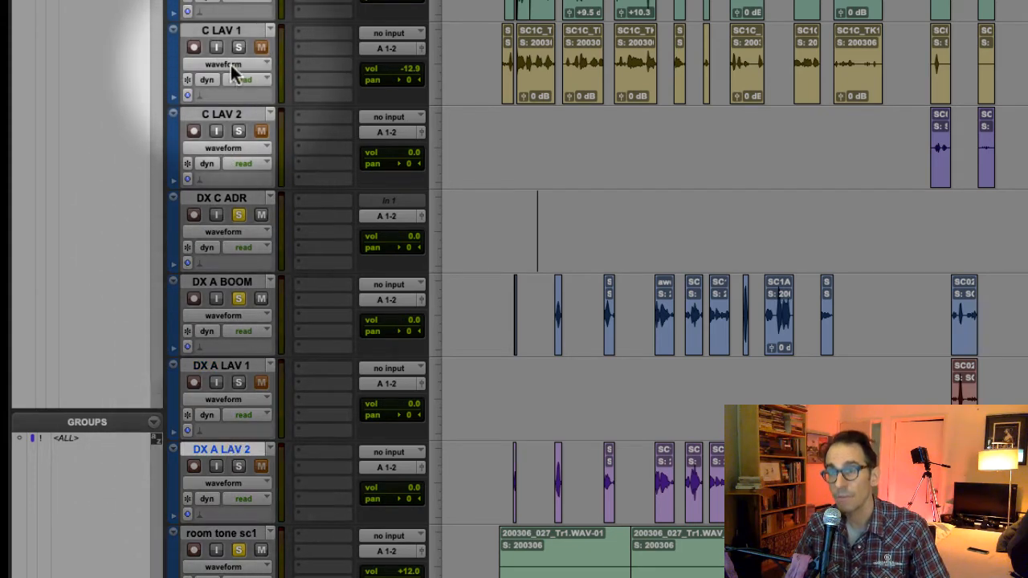
pyautogui.click(220, 200)
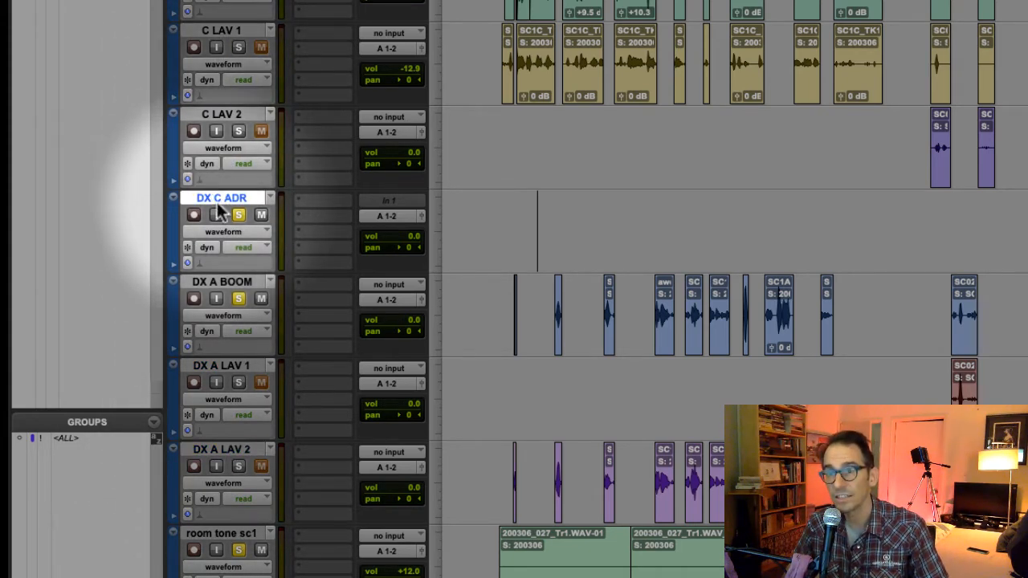
pyautogui.click(229, 283)
pyautogui.click(225, 368)
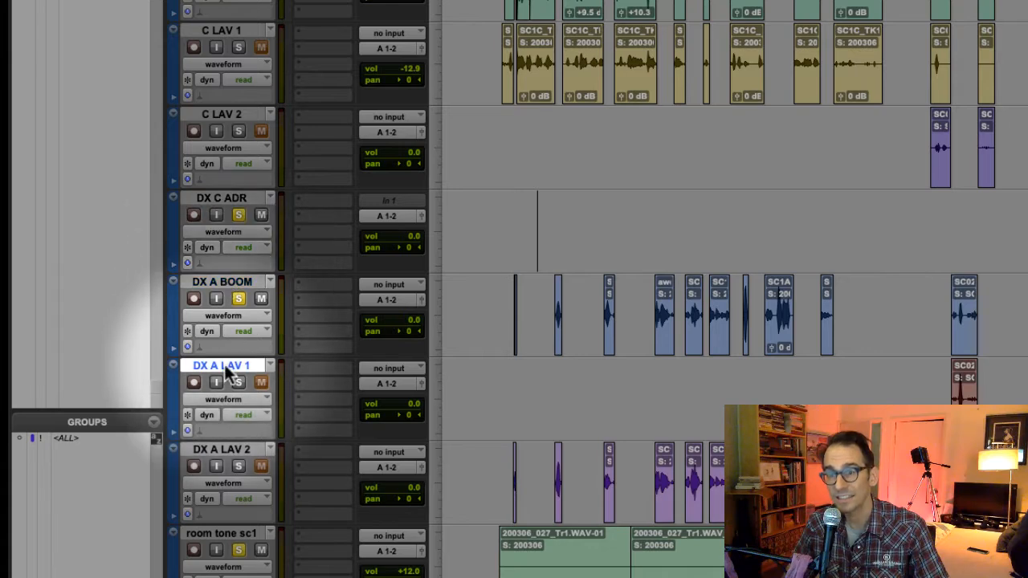
pyautogui.click(235, 452)
# - Rename the room tone sc1 track, below the character A dialogue tracks, as BG room tone
pyautogui.scroll(-2, 239, 458)
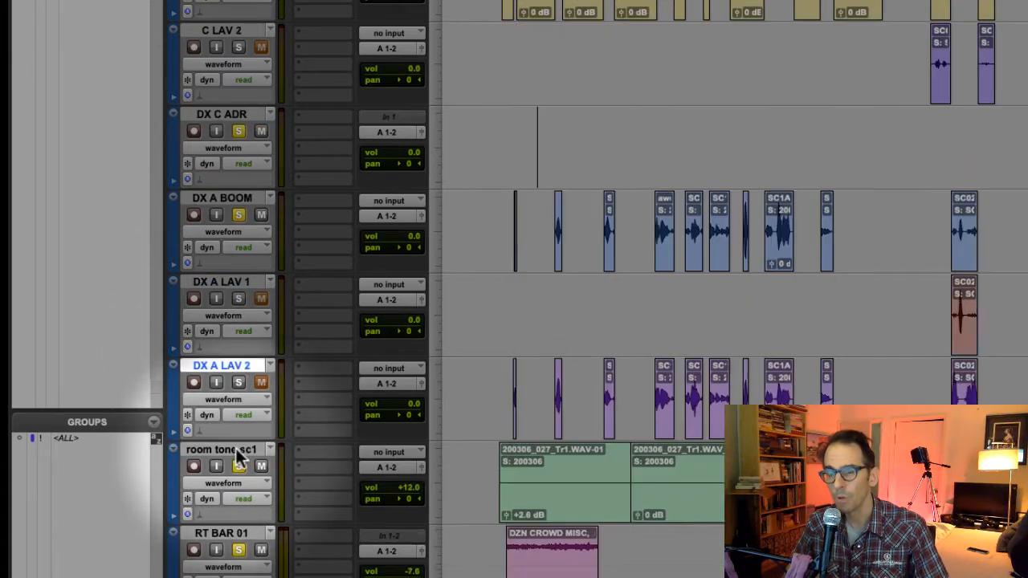
pyautogui.scroll(-2, 239, 458)
pyautogui.click(217, 358)
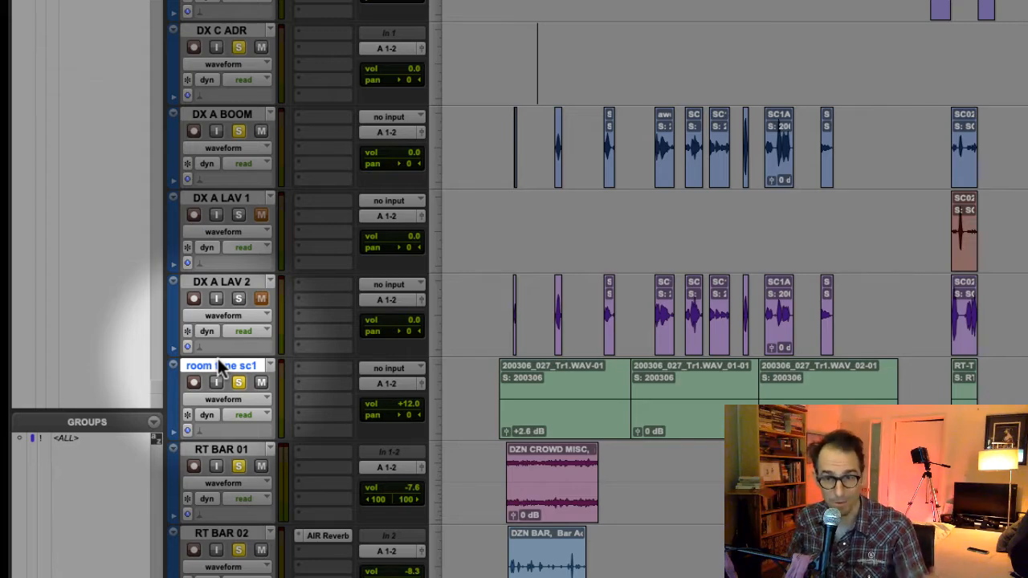
pyautogui.doubleClick(218, 365)
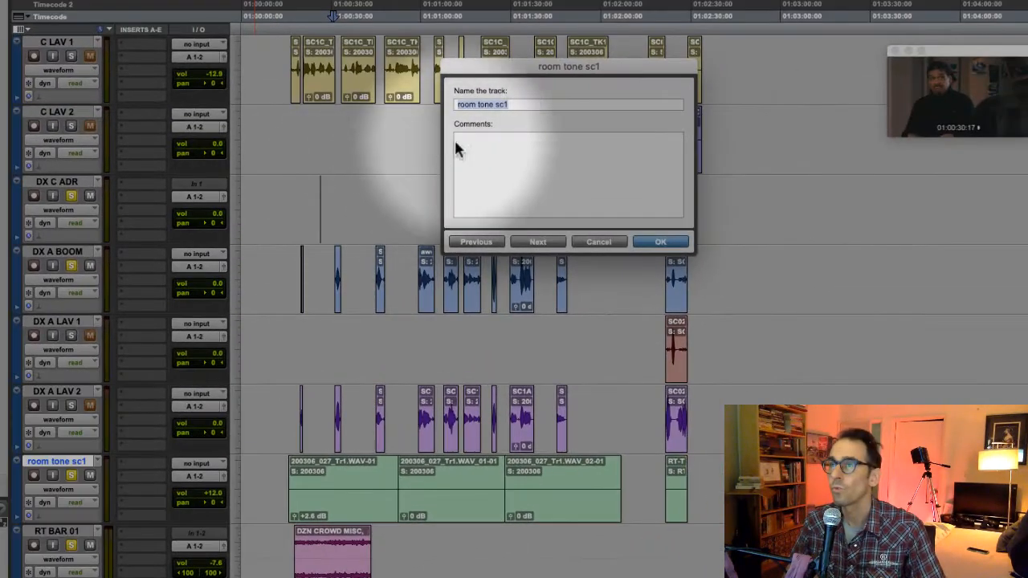
pyautogui.moveTo(528, 104); pyautogui.dragTo(447, 105)
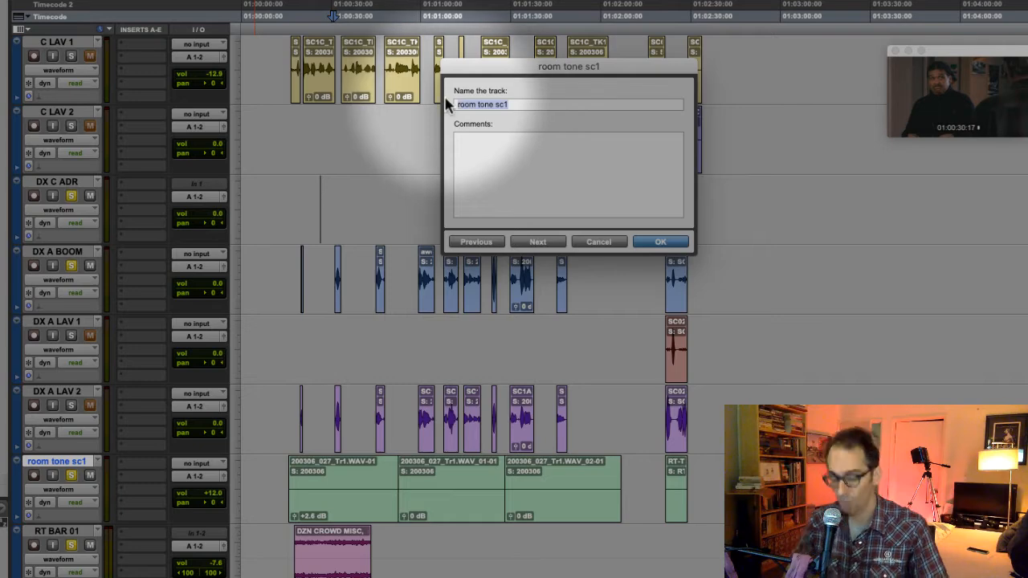
pyautogui.write('BG')
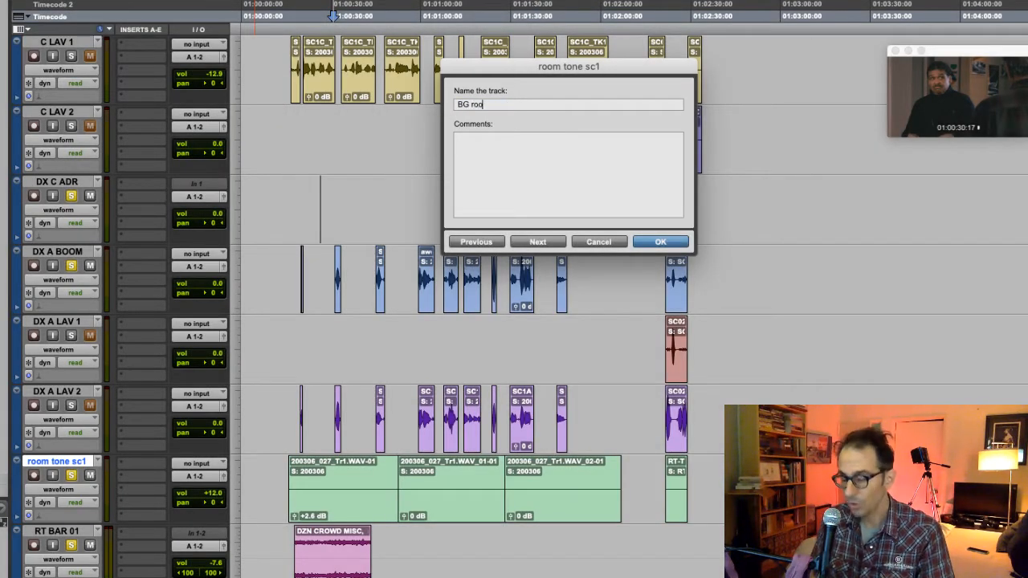
pyautogui.press('Return')
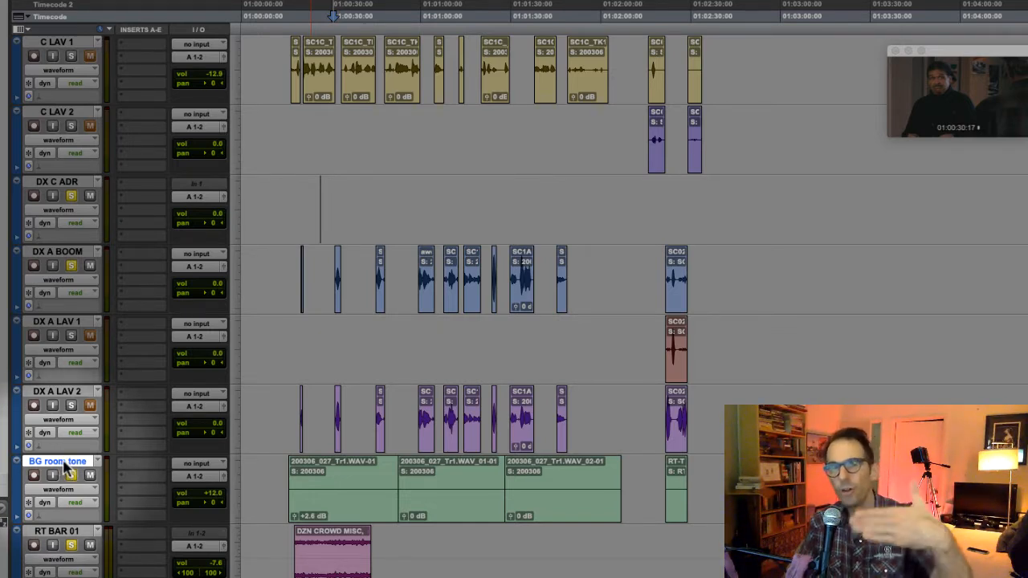
# - Rename the BG room tone track as RT empty room, using the room tone prefix
pyautogui.scroll(-3, 64, 468)
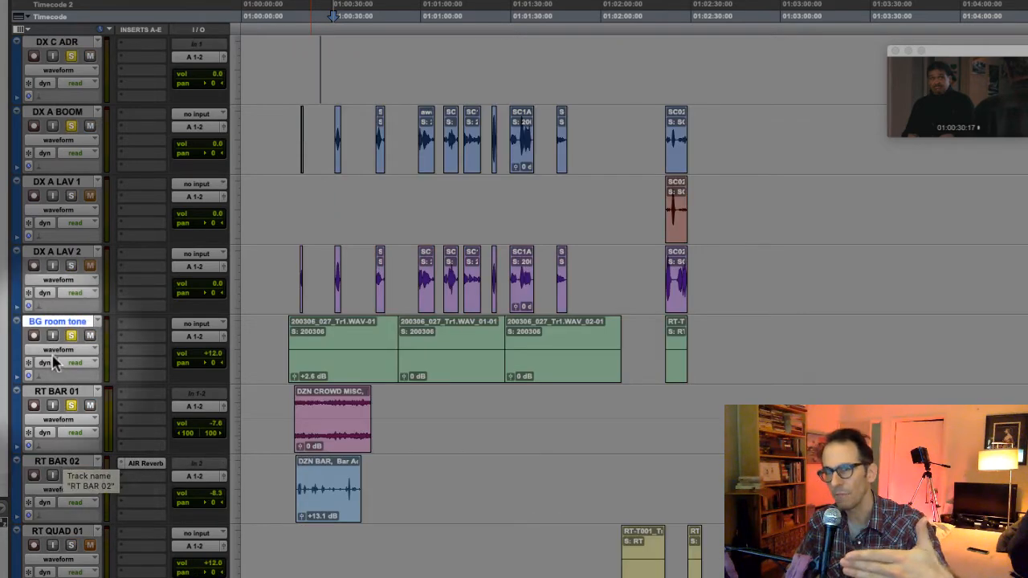
pyautogui.doubleClick(64, 326)
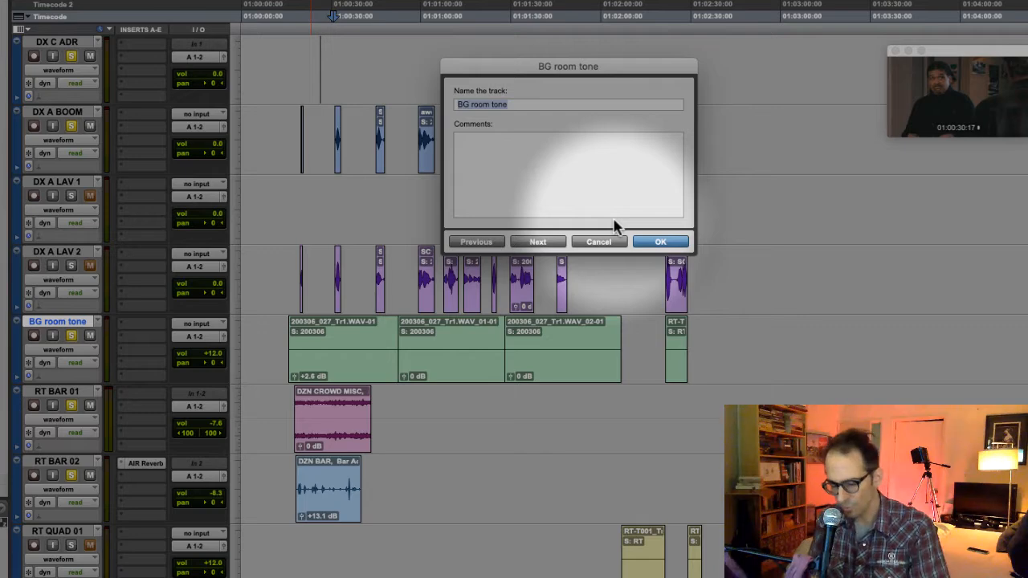
pyautogui.write('r')
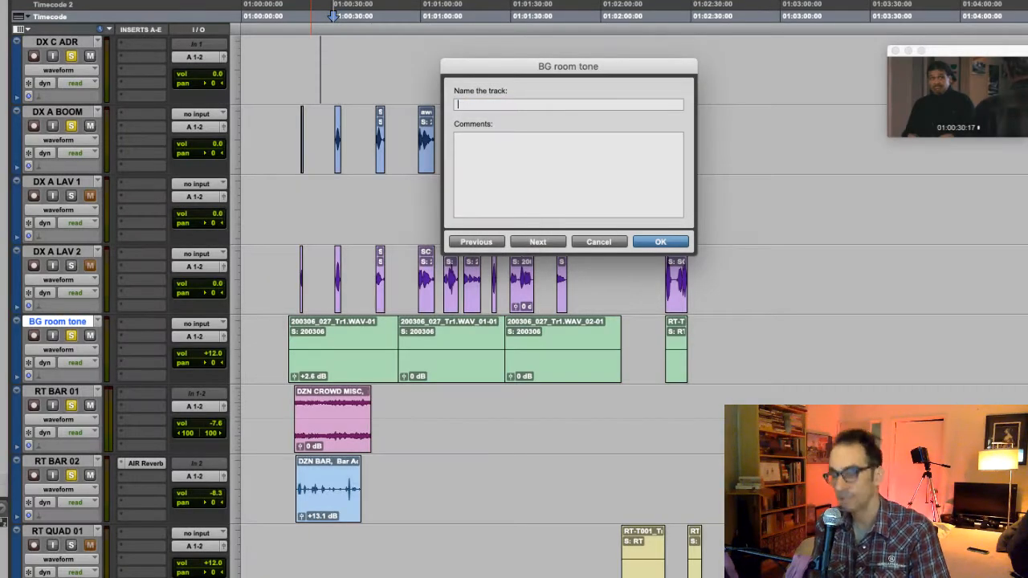
pyautogui.write('RT')
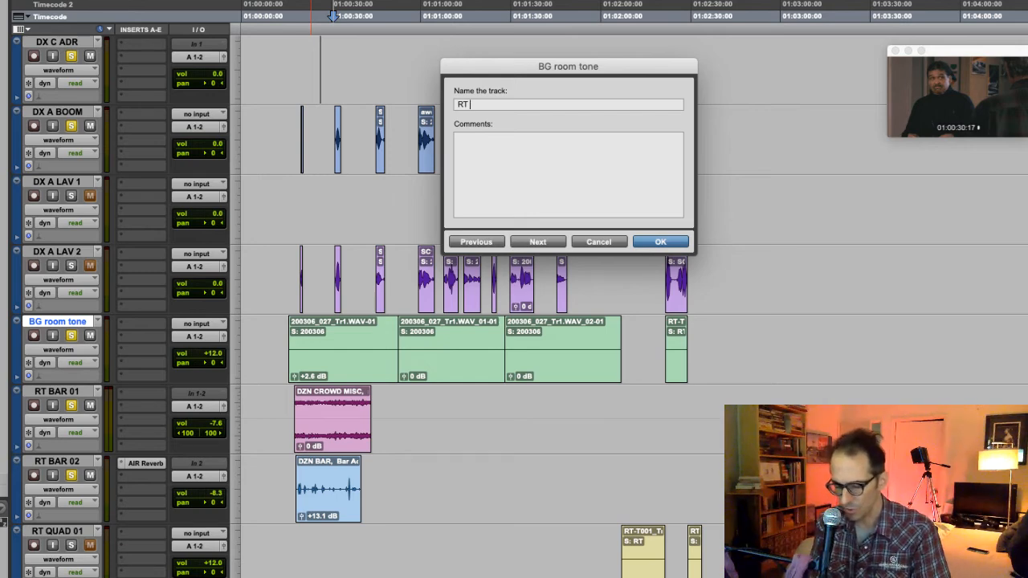
pyautogui.write('empty ')
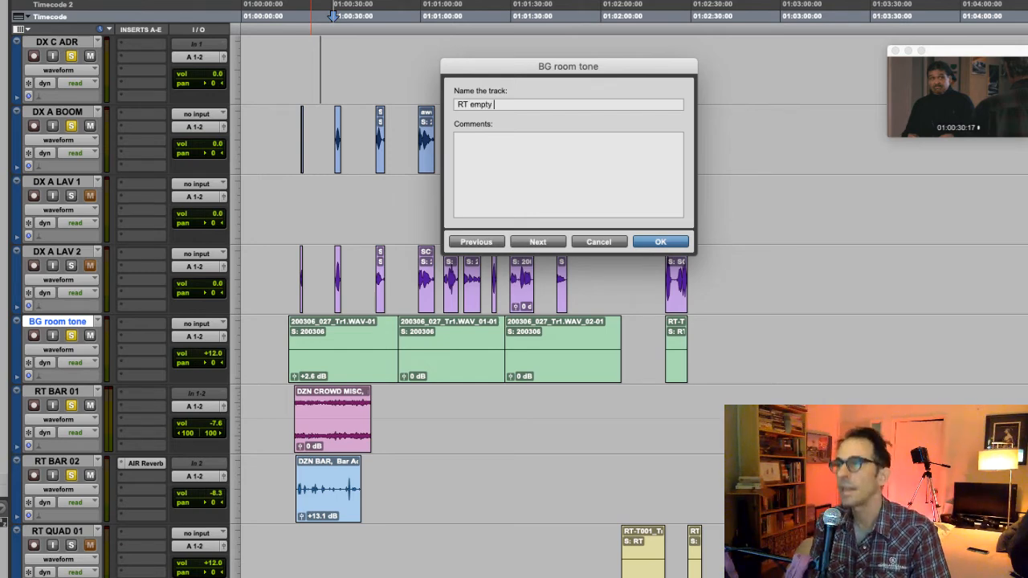
pyautogui.write('room')
pyautogui.press('Return')
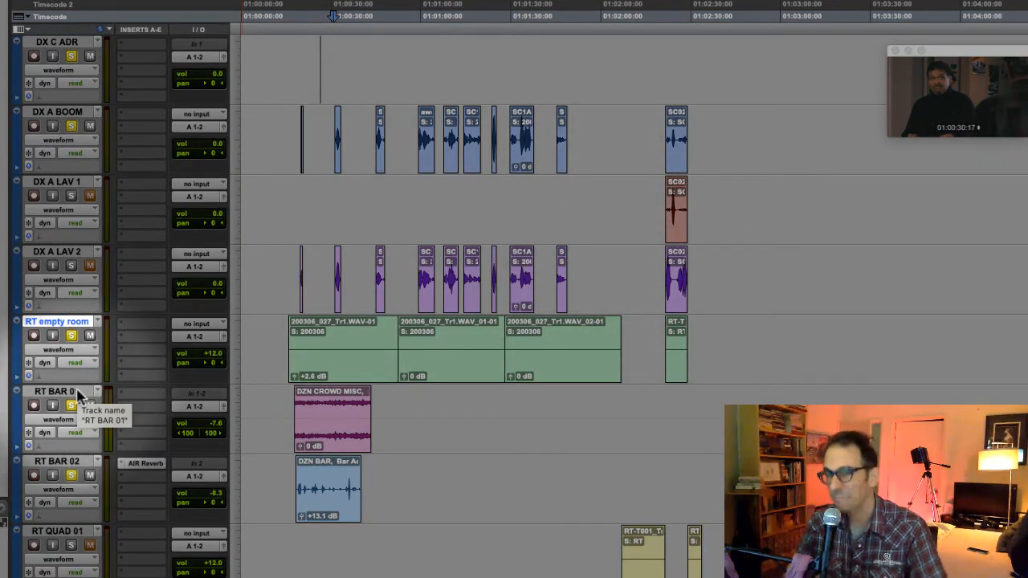
# - Move the playhead to 01:00:38:05 and rename the RT BAR 01 track as RT BAR 1
pyautogui.click(356, 17)
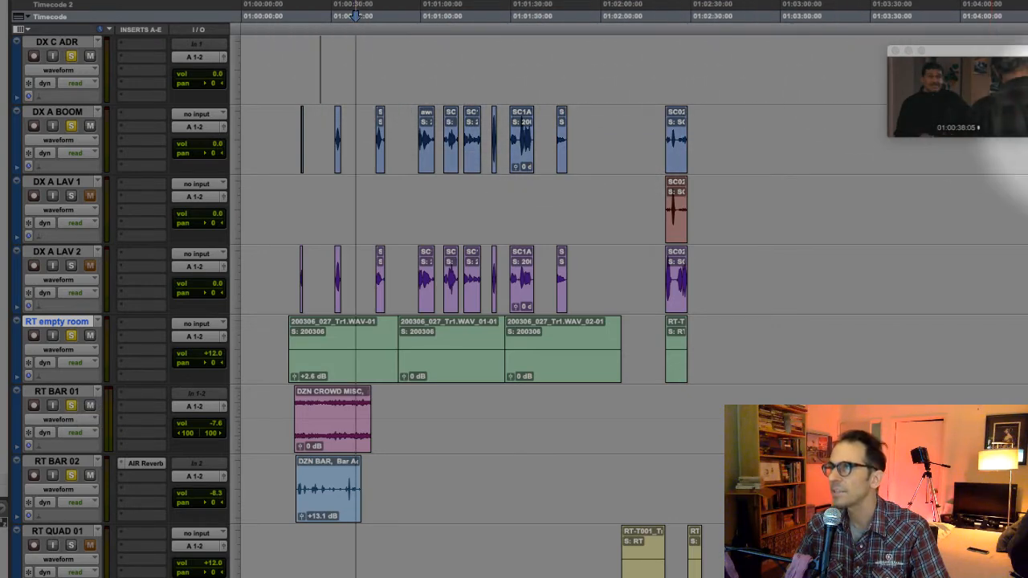
pyautogui.doubleClick(58, 392)
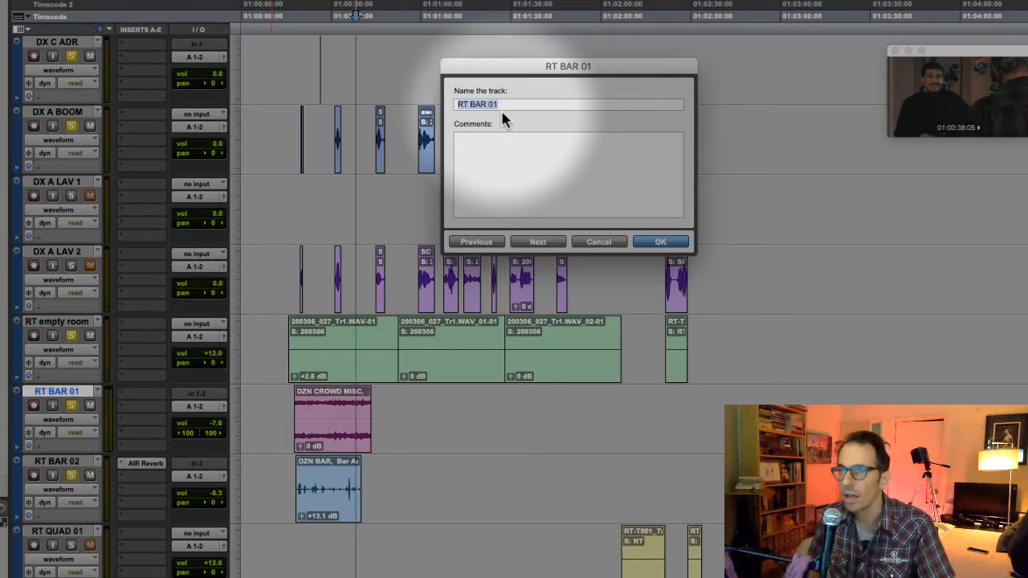
pyautogui.write('rt')
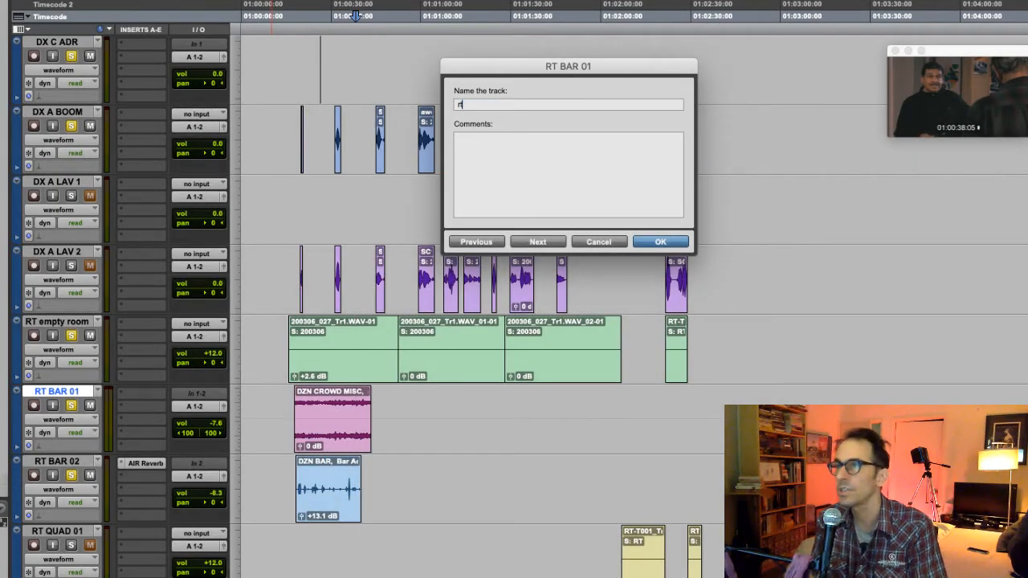
pyautogui.press('BackSpace')
pyautogui.press('BackSpace')
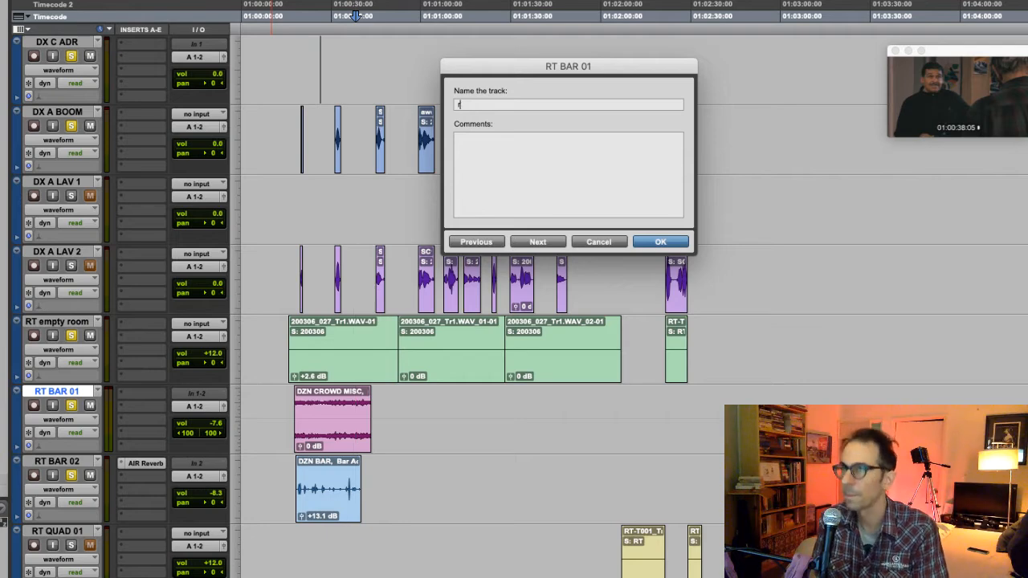
pyautogui.write('RT BAR 1')
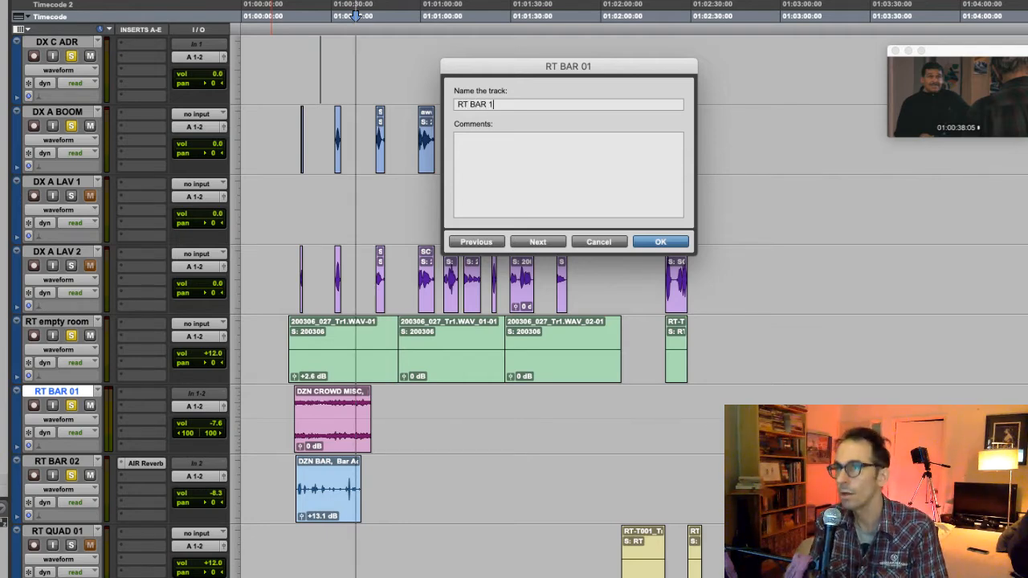
pyautogui.press('Return')
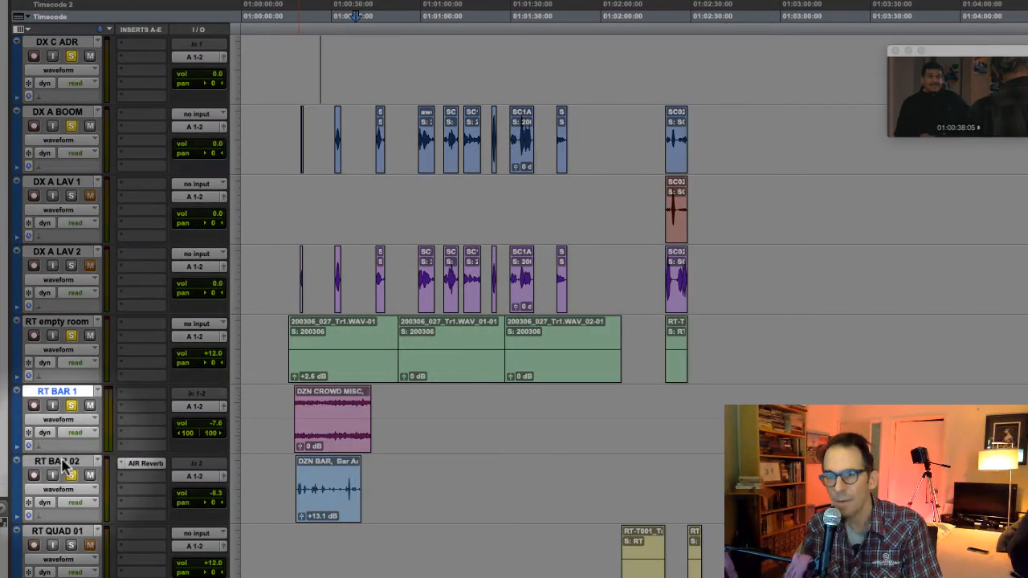
# - Rename the RT BAR 02 track as RT BAR 2-BOTTLES to describe its content
pyautogui.doubleClick(62, 462)
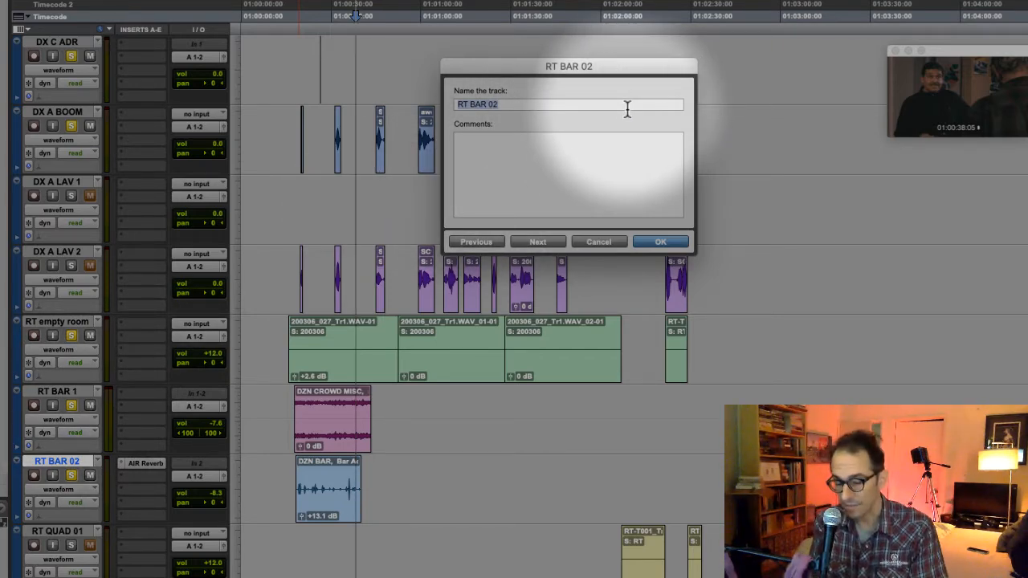
pyautogui.write('R')
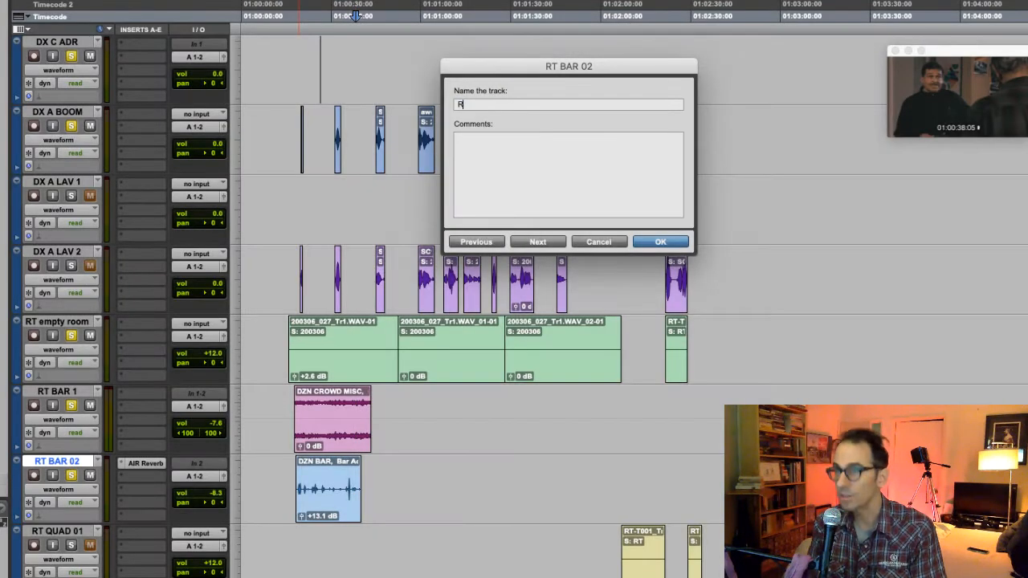
pyautogui.write('T BAR 2')
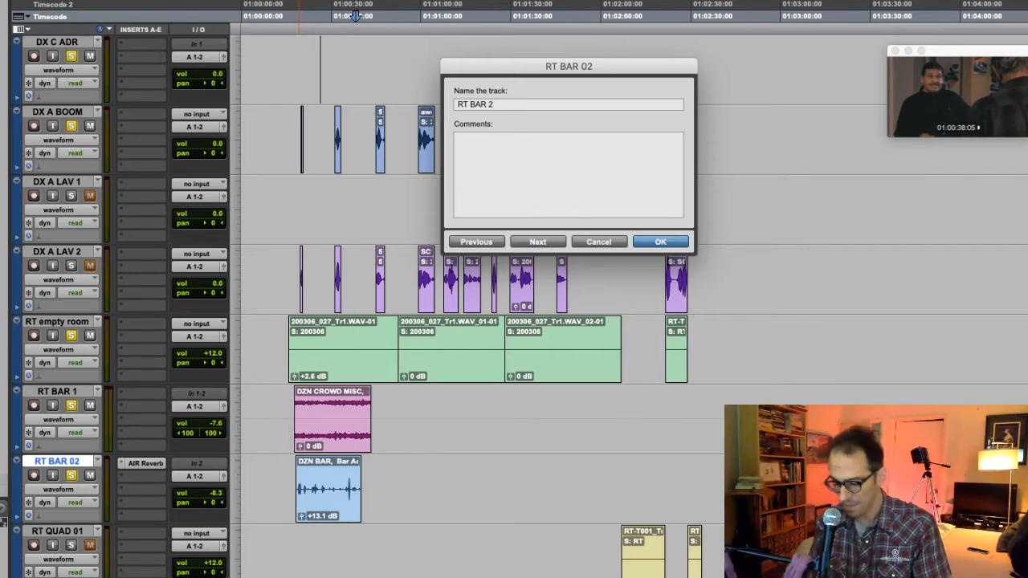
pyautogui.write('-')
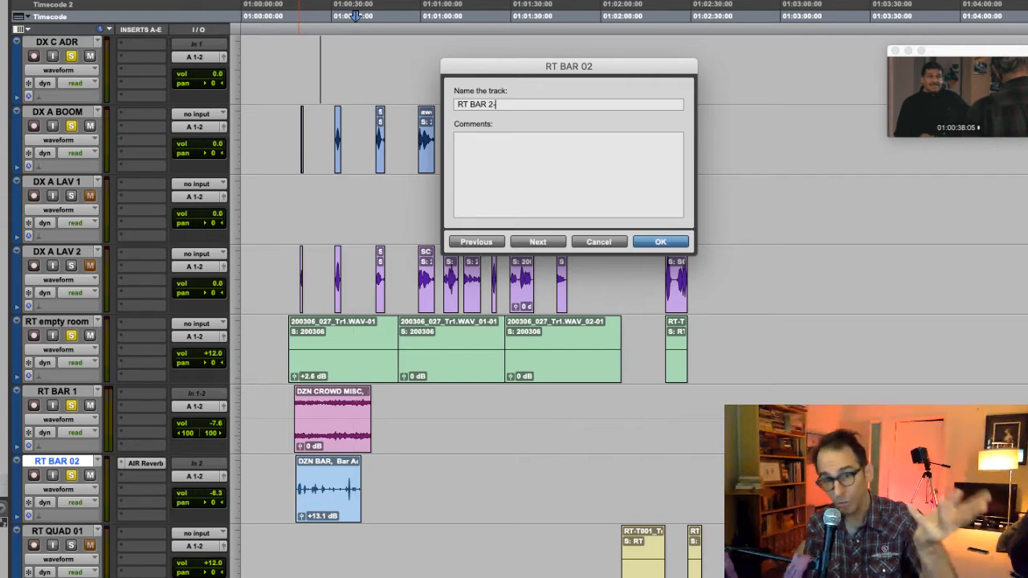
pyautogui.write('BOTTLES')
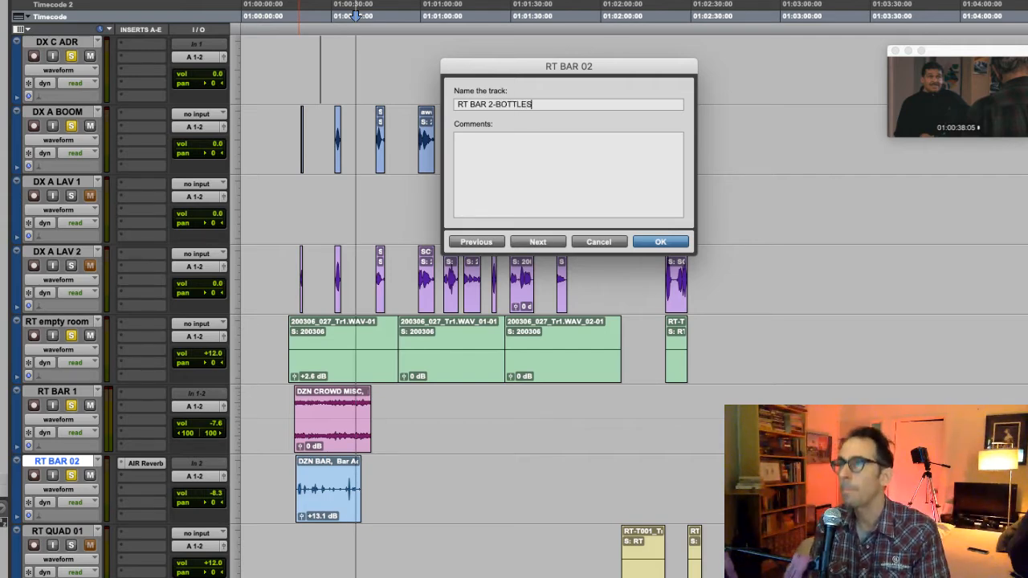
pyautogui.press('Return')
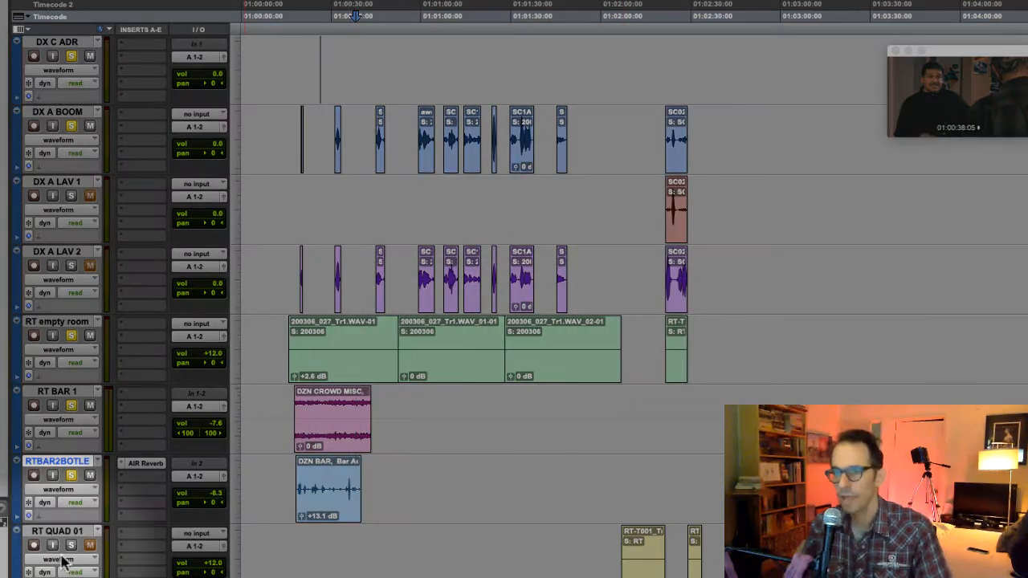
# - Rename the RT QUAD 01 track as RT QUAD 1
pyautogui.scroll(-3, 64, 555)
pyautogui.click(70, 392)
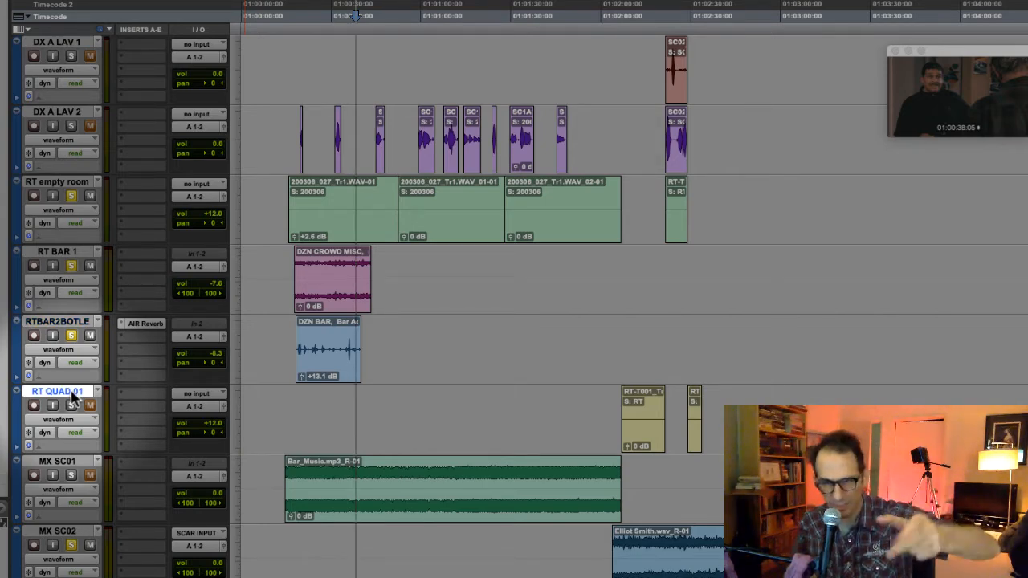
pyautogui.doubleClick(71, 393)
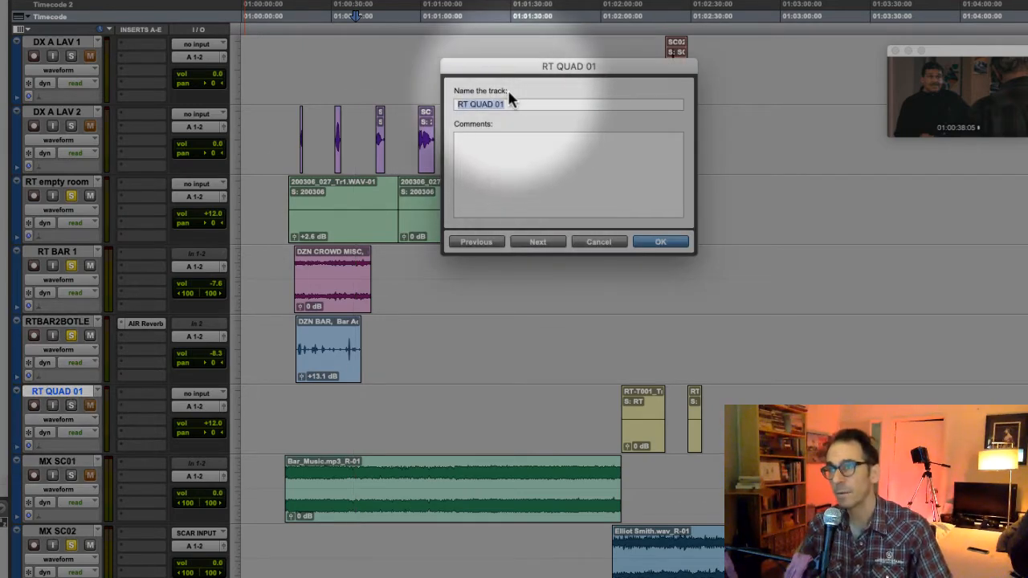
pyautogui.write('R')
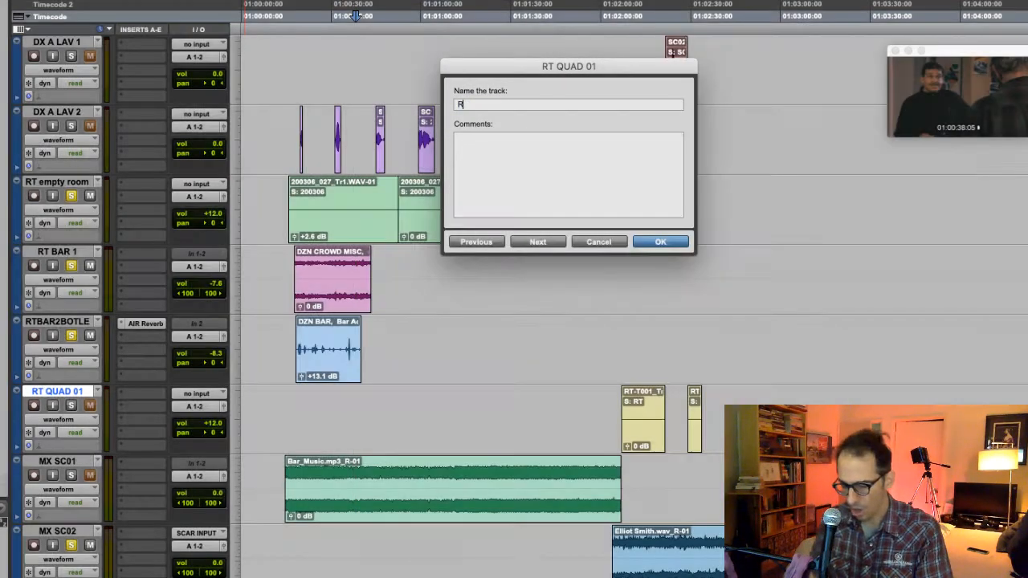
pyautogui.write('T QUAD 1')
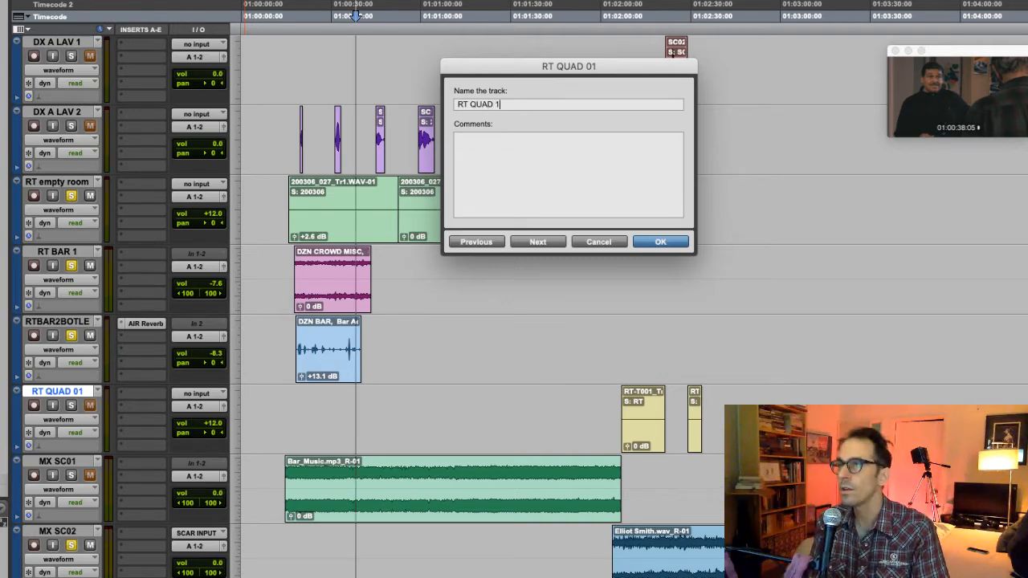
pyautogui.press('Return')
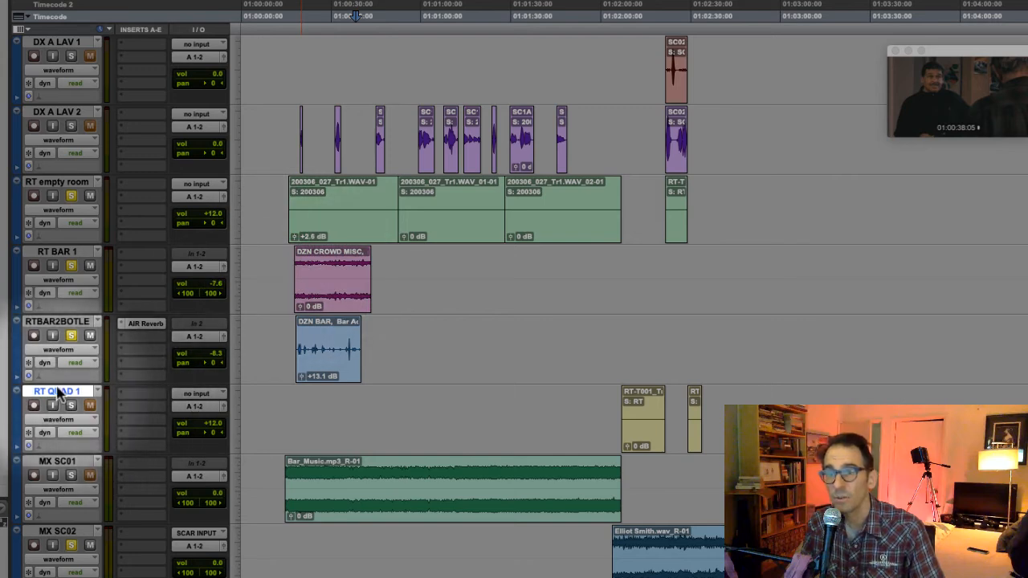
# - Create one new mono audio track named RT QUAD 2 directly below the RT QUAD 1 track
pyautogui.rightClick(62, 394)
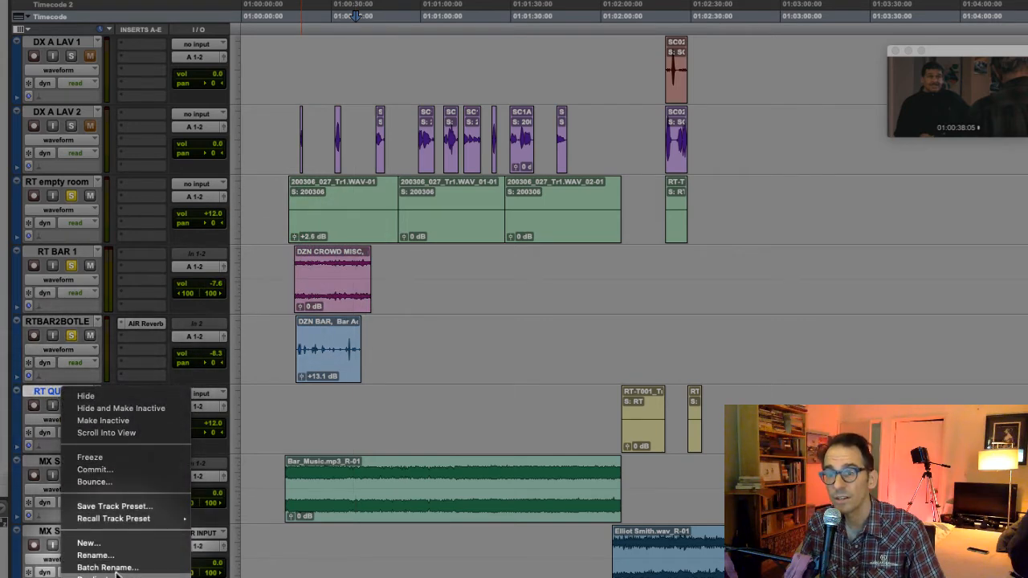
pyautogui.click(90, 543)
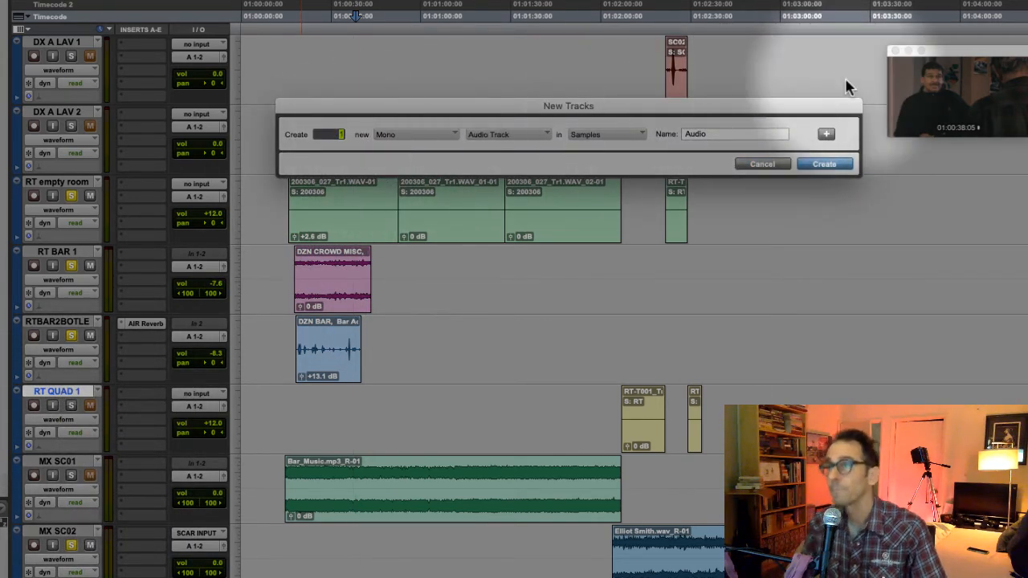
pyautogui.doubleClick(711, 133)
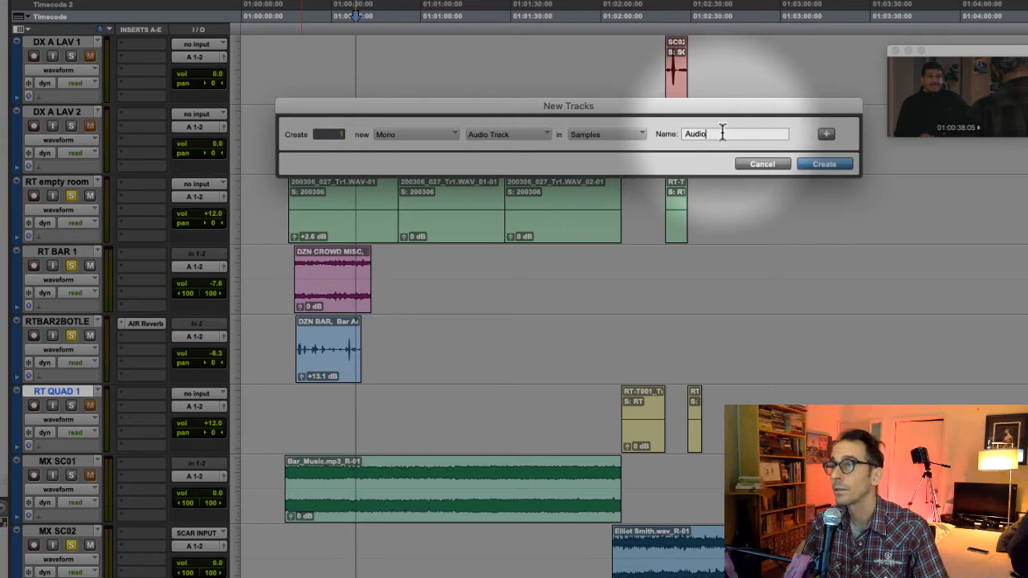
pyautogui.write('RT QU')
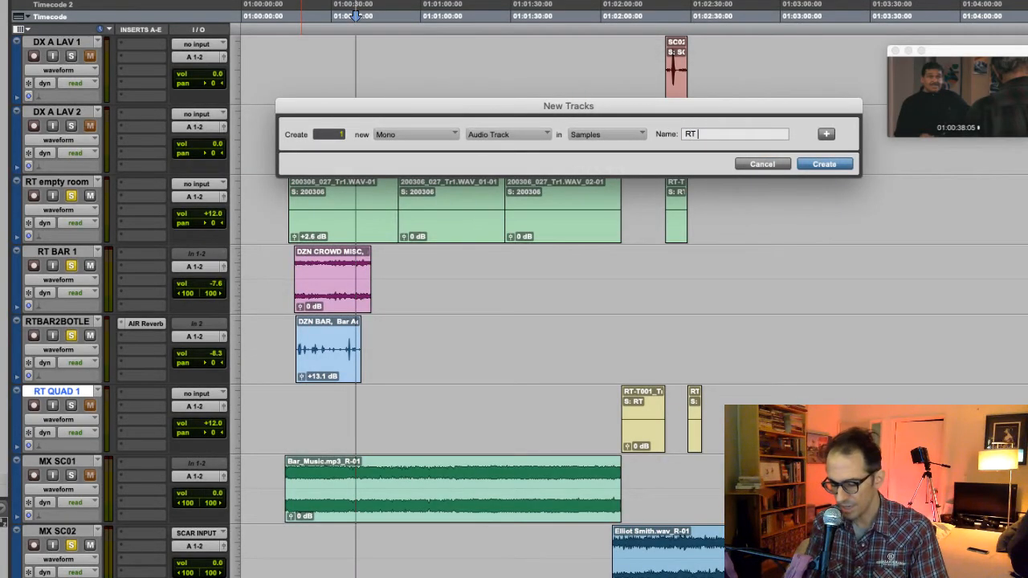
pyautogui.press('BackSpace')
pyautogui.write('UAD 2')
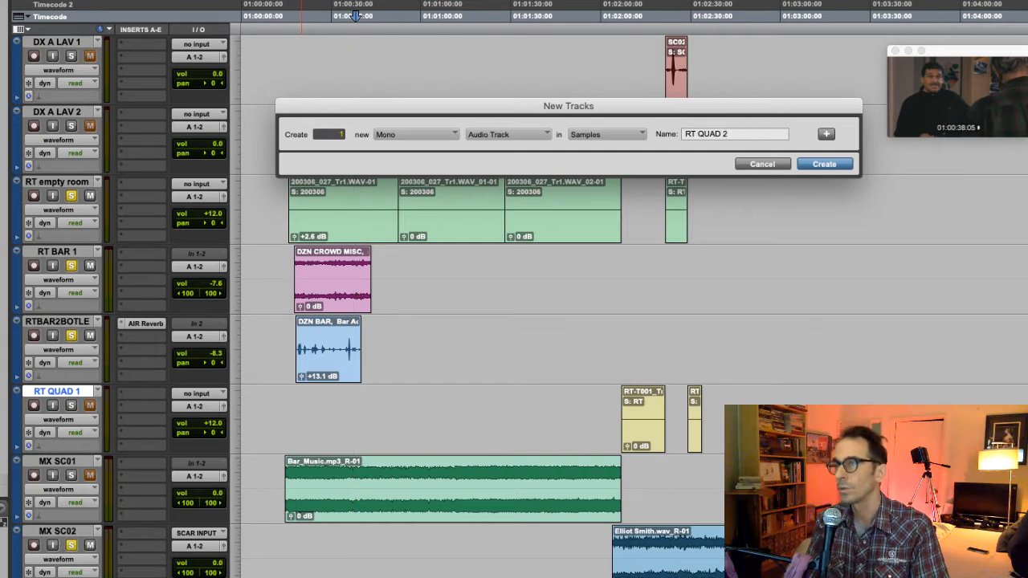
pyautogui.press('Return')
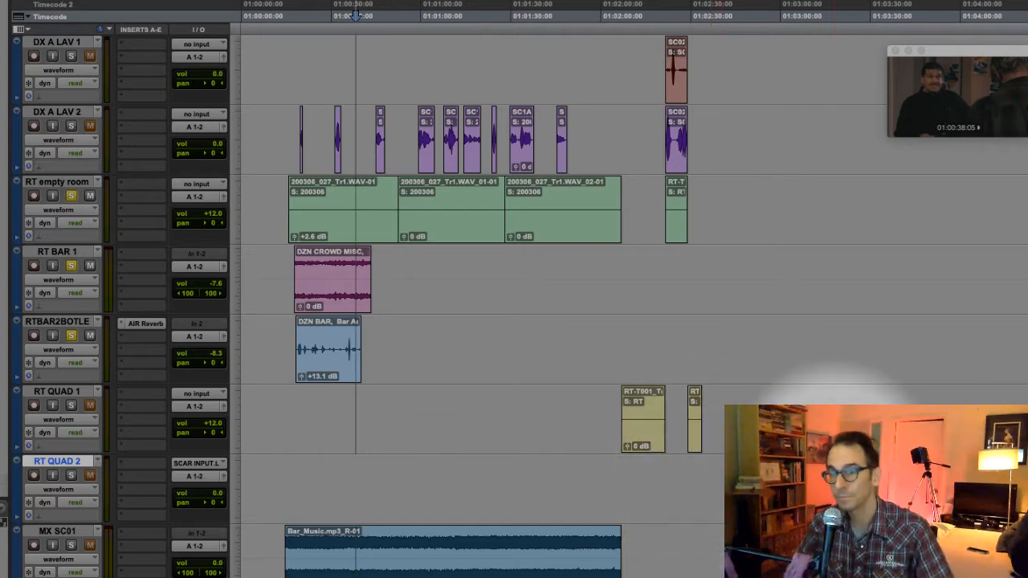
# - Create one new mono audio track named FX 1-BOTTLE SLAM directly below the RT QUAD 2 track
pyautogui.scroll(-3, 354, 438)
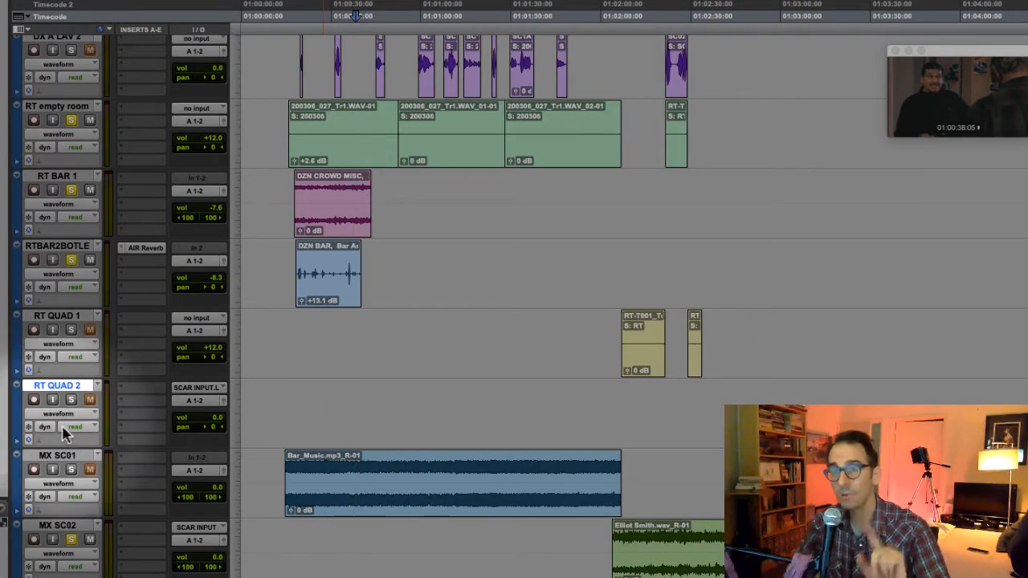
pyautogui.rightClick(62, 391)
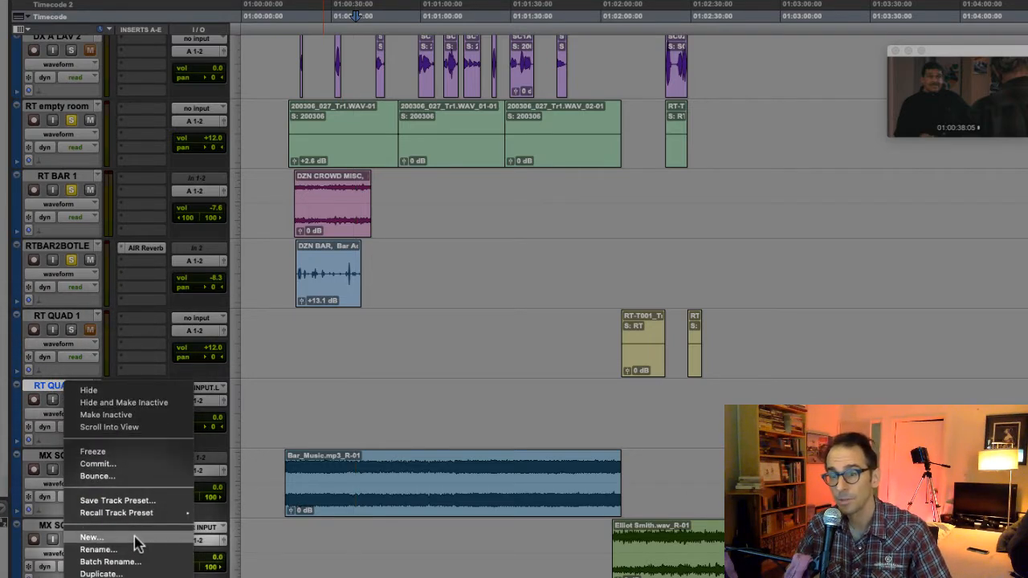
pyautogui.click(133, 537)
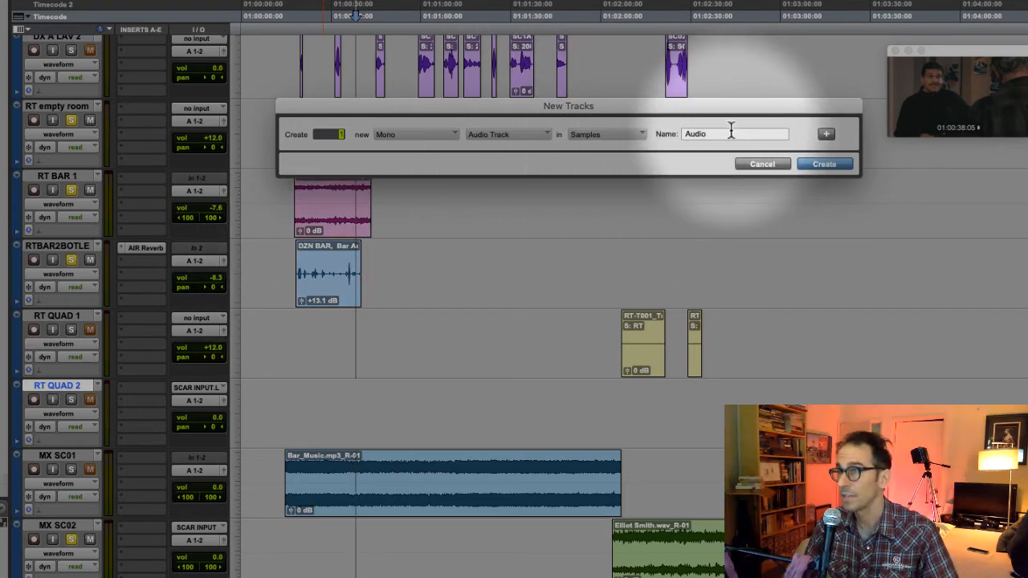
pyautogui.doubleClick(695, 134)
pyautogui.write('FX 1-BOTTLE SLAM')
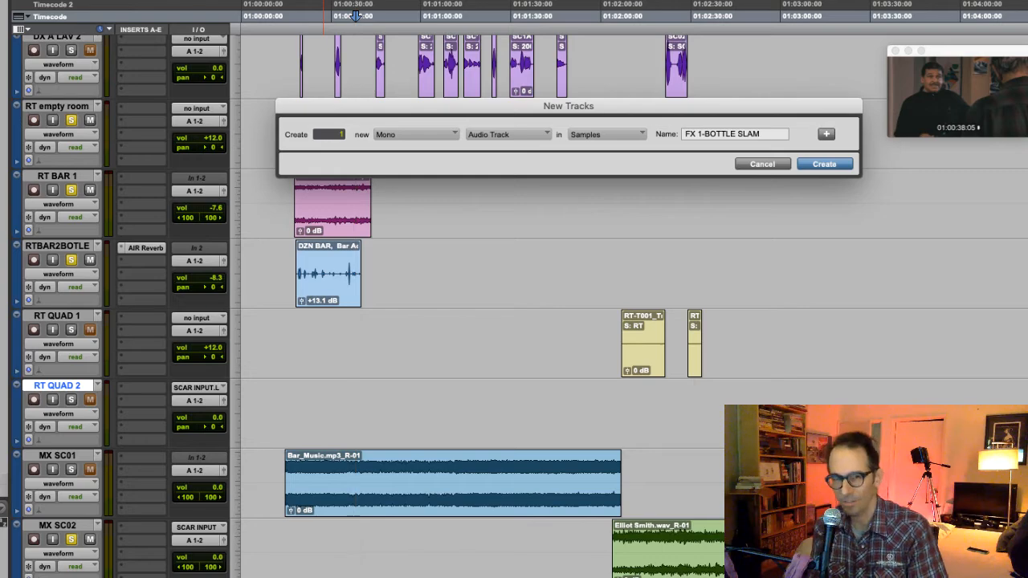
pyautogui.press('Return')
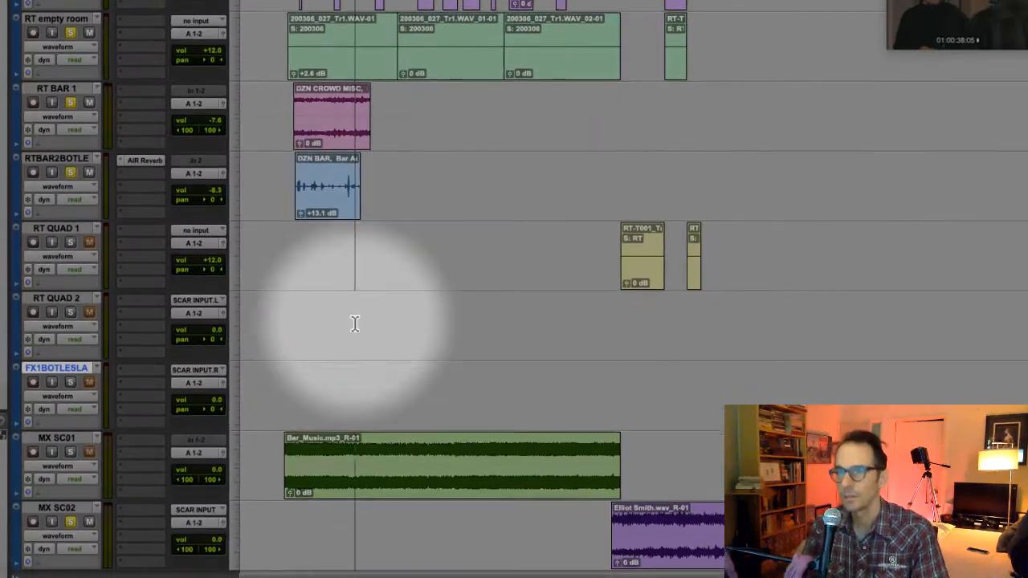
# - Create one new mono audio track named FX 2-BARF directly below the bottle slam effects track
pyautogui.rightClick(55, 365)
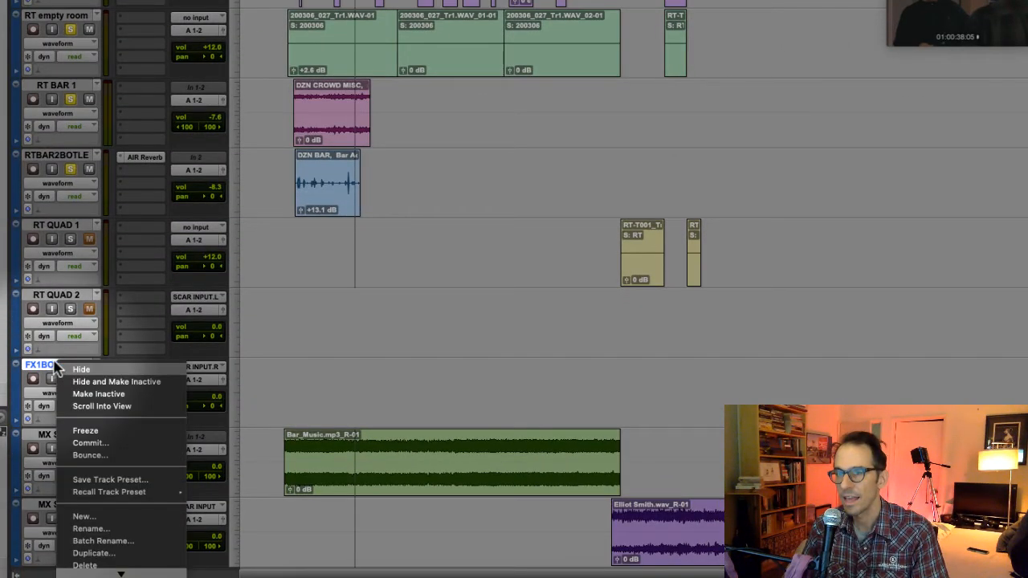
pyautogui.click(110, 517)
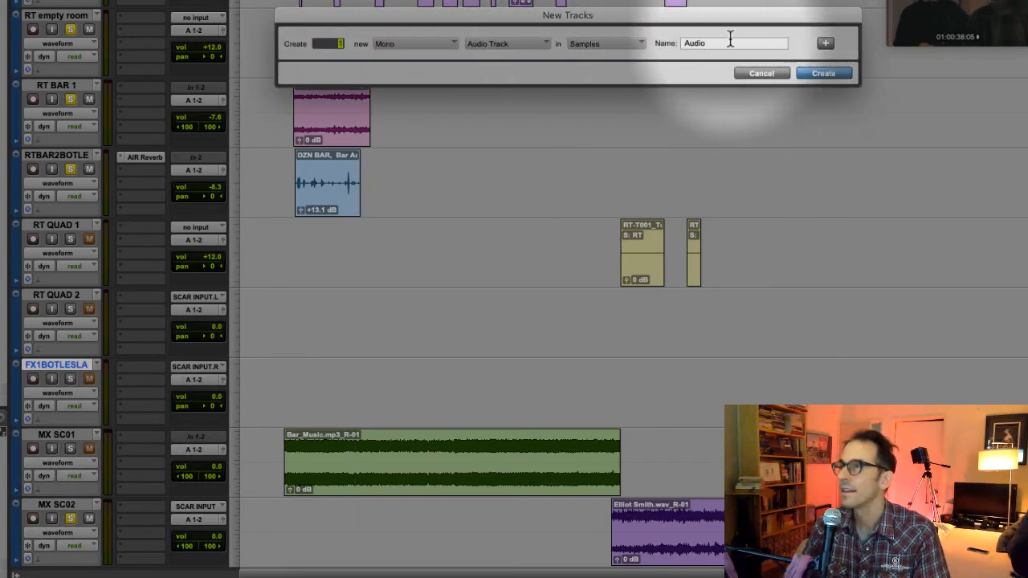
pyautogui.moveTo(723, 40); pyautogui.dragTo(678, 45)
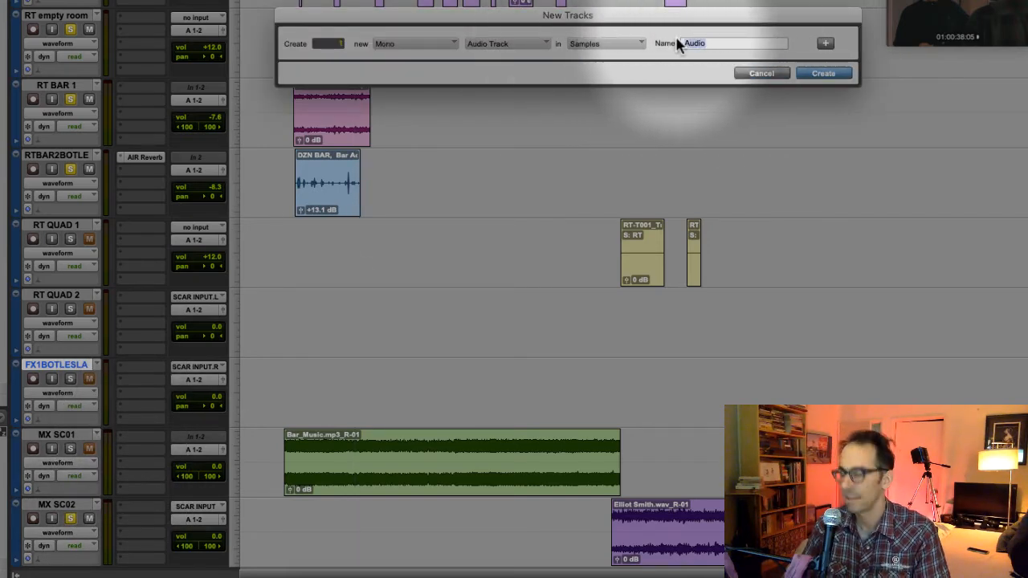
pyautogui.write('FX 2-')
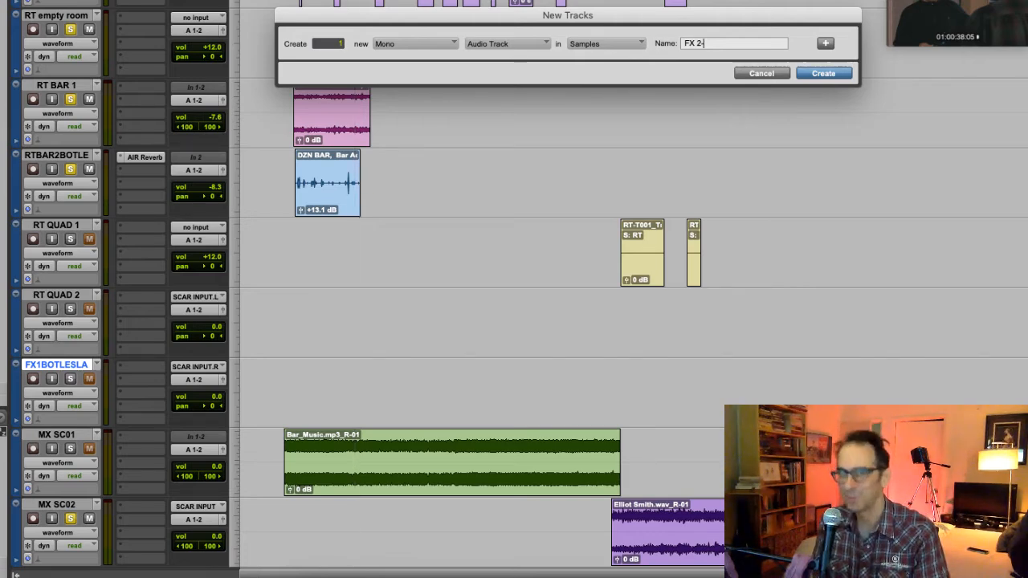
pyautogui.write('VARF')
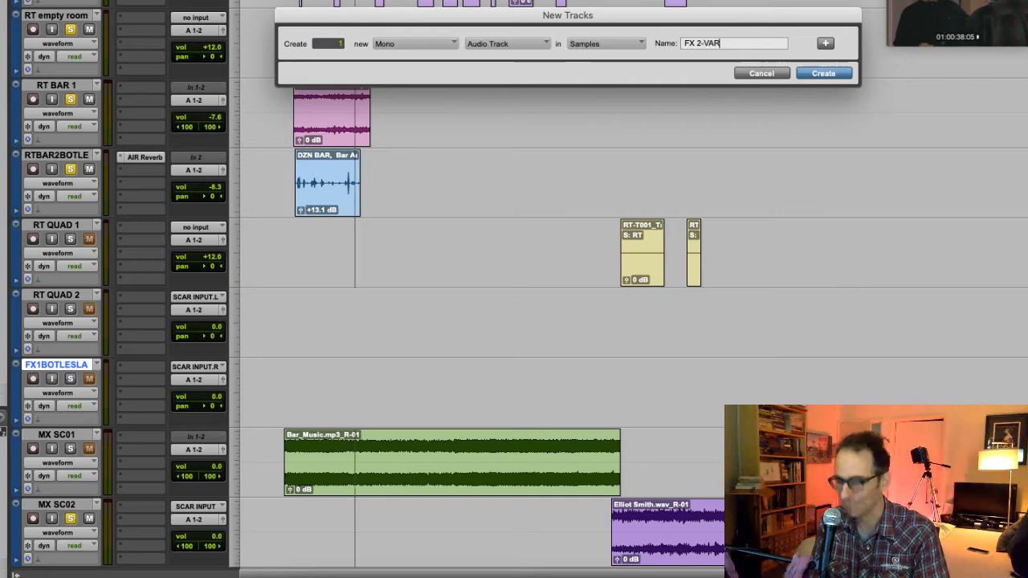
pyautogui.press('BackSpace')
pyautogui.press('BackSpace')
pyautogui.press('BackSpace')
pyautogui.press('BackSpace')
pyautogui.write('BARF')
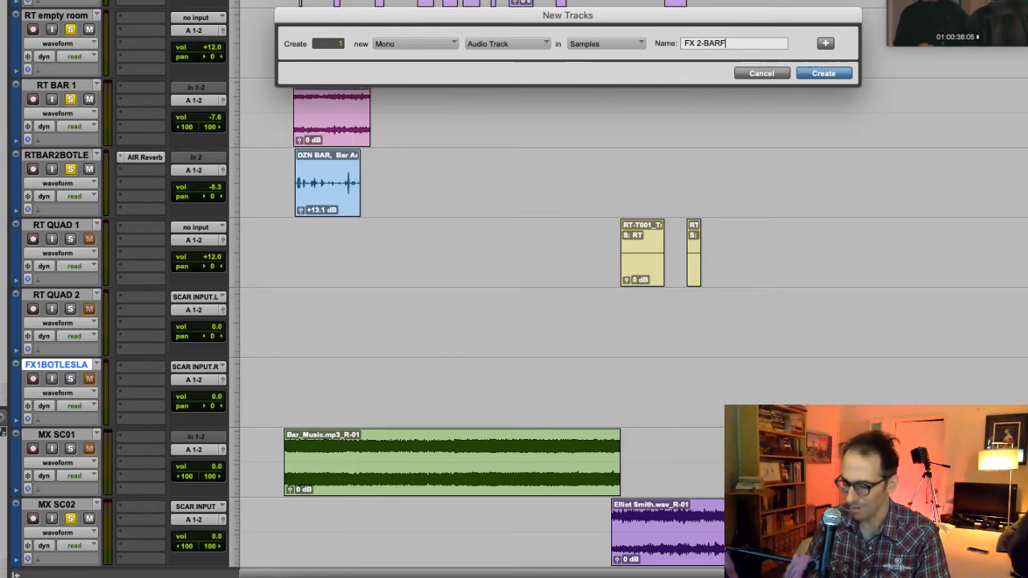
pyautogui.press('Return')
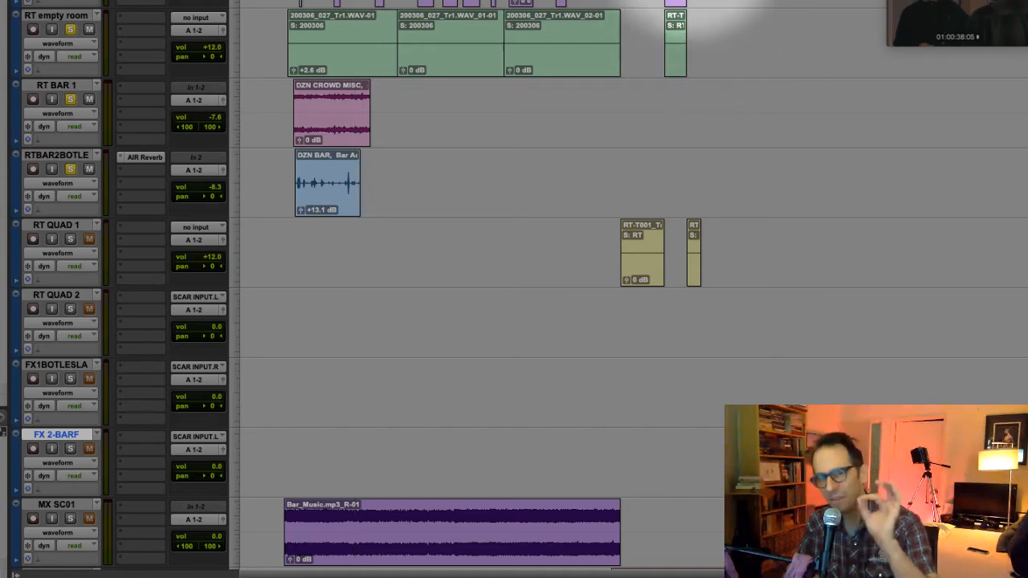
# - Create one new mono audio track named FO-HANDS directly below the FX 2-BARF track
pyautogui.scroll(-2, 691, 88)
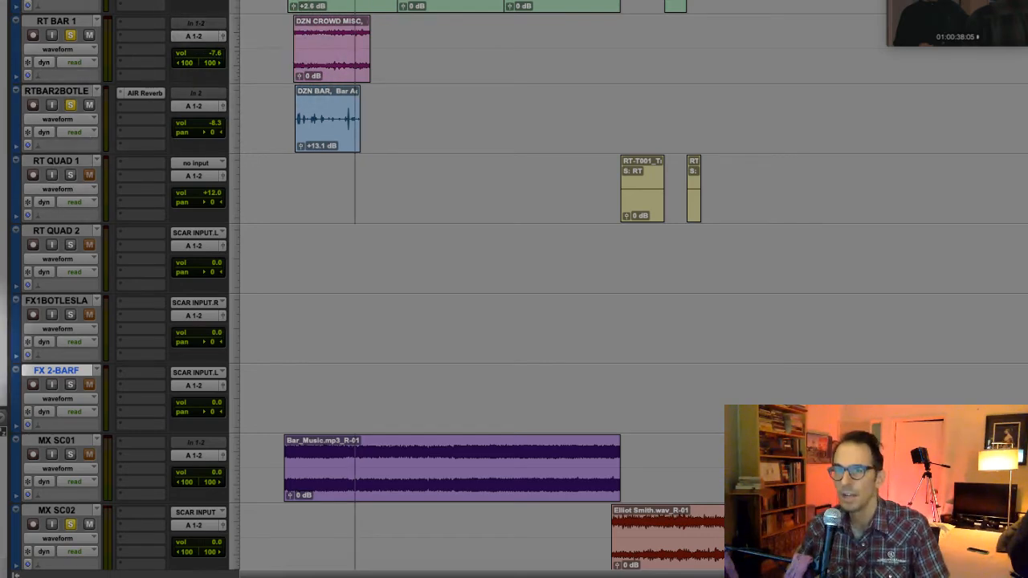
pyautogui.rightClick(68, 370)
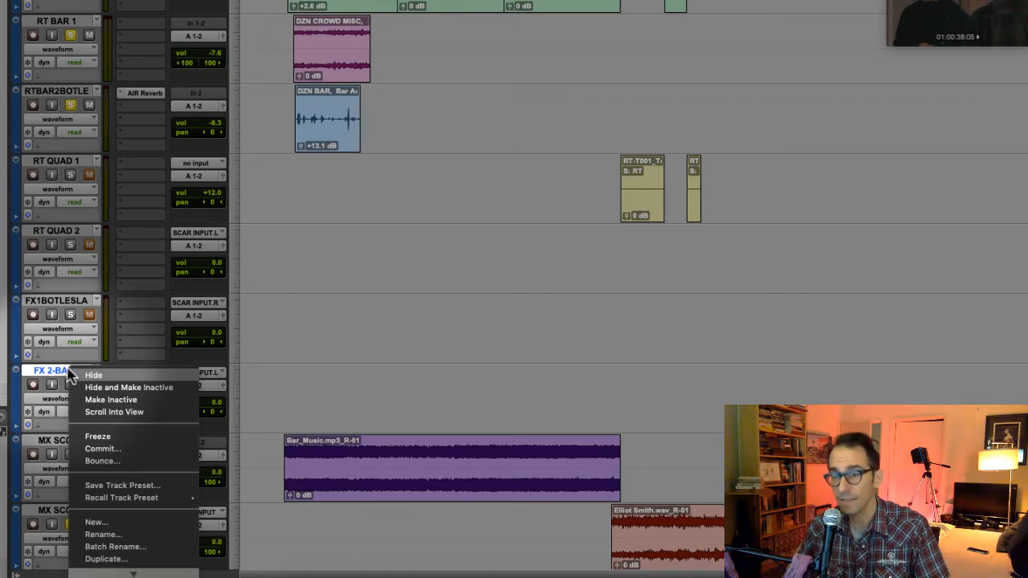
pyautogui.click(138, 524)
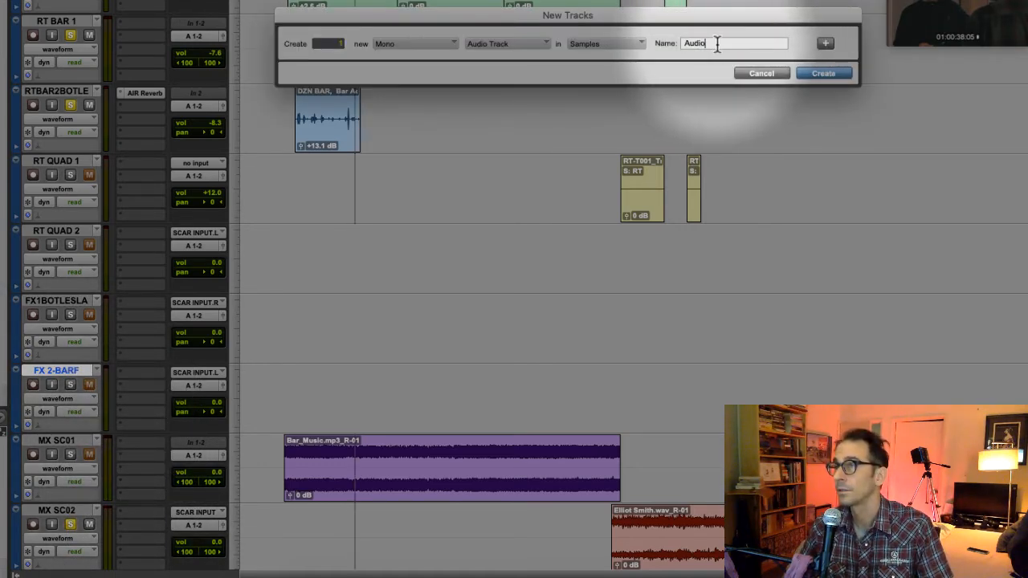
pyautogui.moveTo(715, 43); pyautogui.dragTo(675, 45)
pyautogui.write('FO')
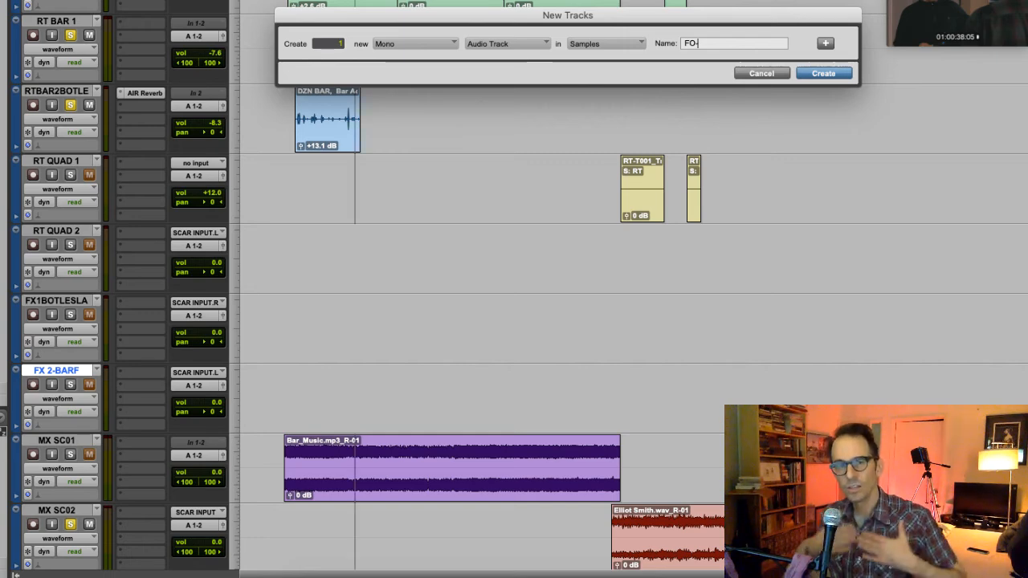
pyautogui.write('-')
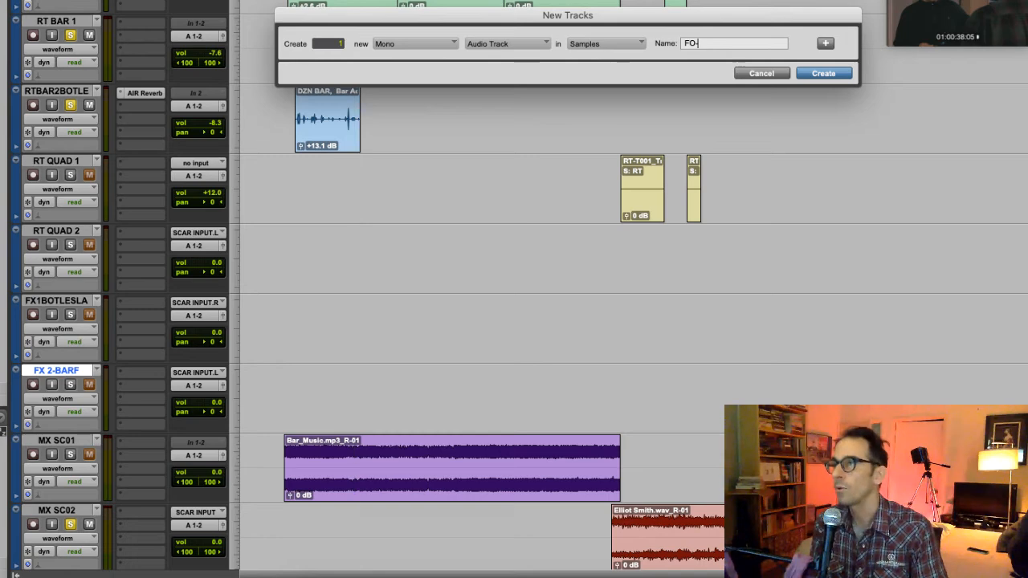
pyautogui.write('HANDS')
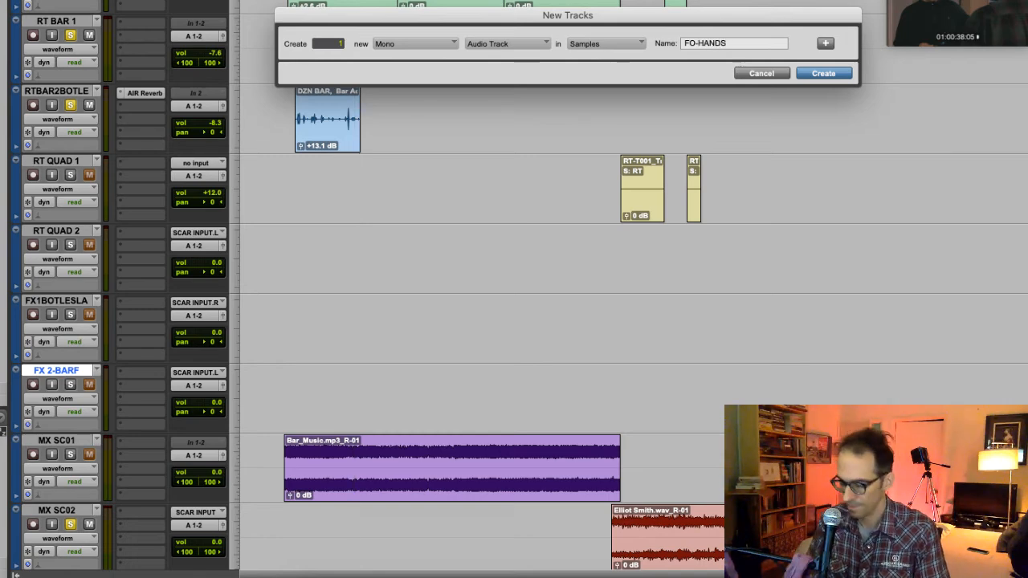
pyautogui.press('Return')
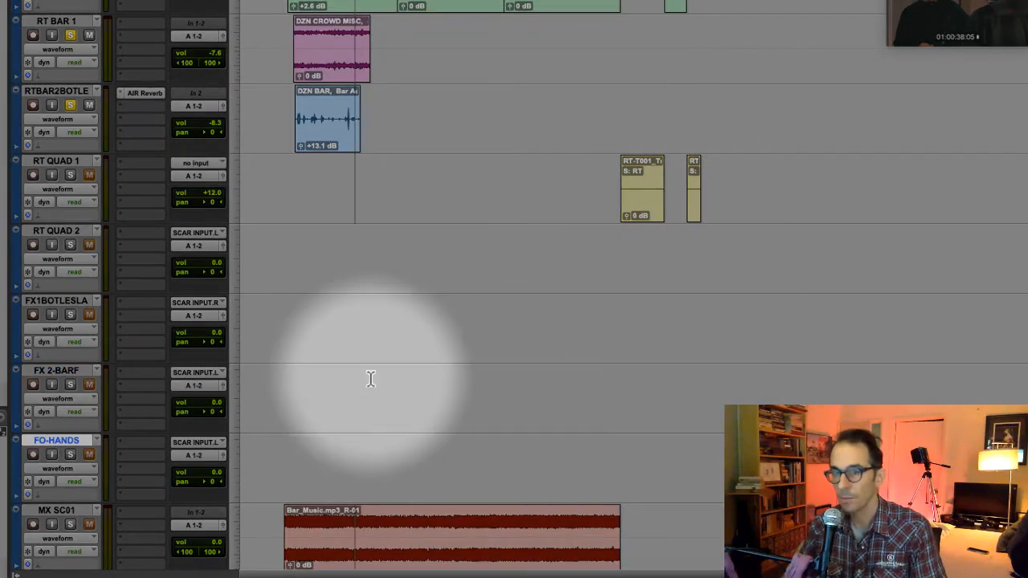
# - Create one new mono audio track named FO-FEET directly below the FO-HANDS track
pyautogui.scroll(-3, 121, 450)
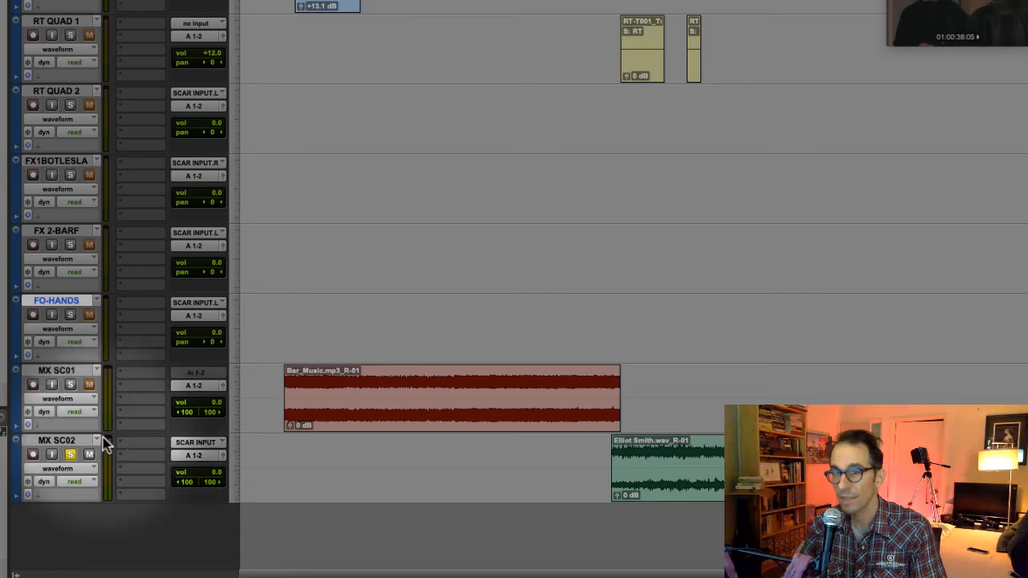
pyautogui.rightClick(74, 303)
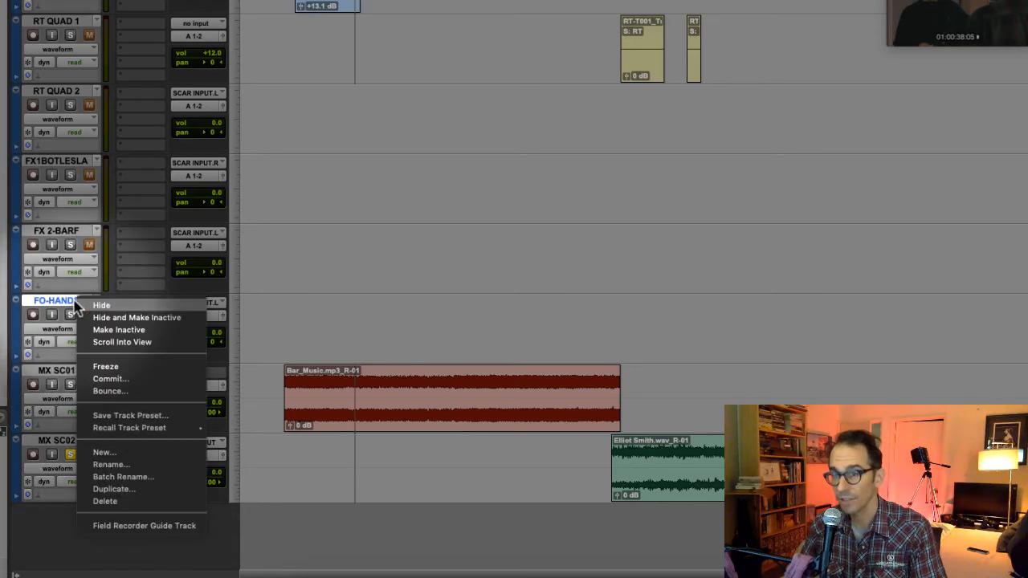
pyautogui.click(139, 450)
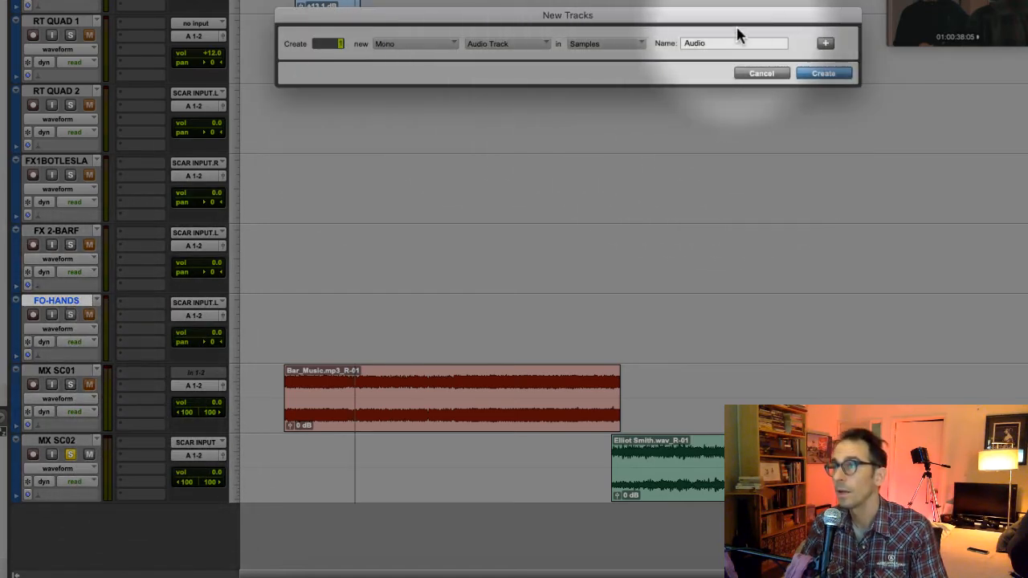
pyautogui.click(732, 43)
pyautogui.moveTo(732, 42); pyautogui.dragTo(671, 26)
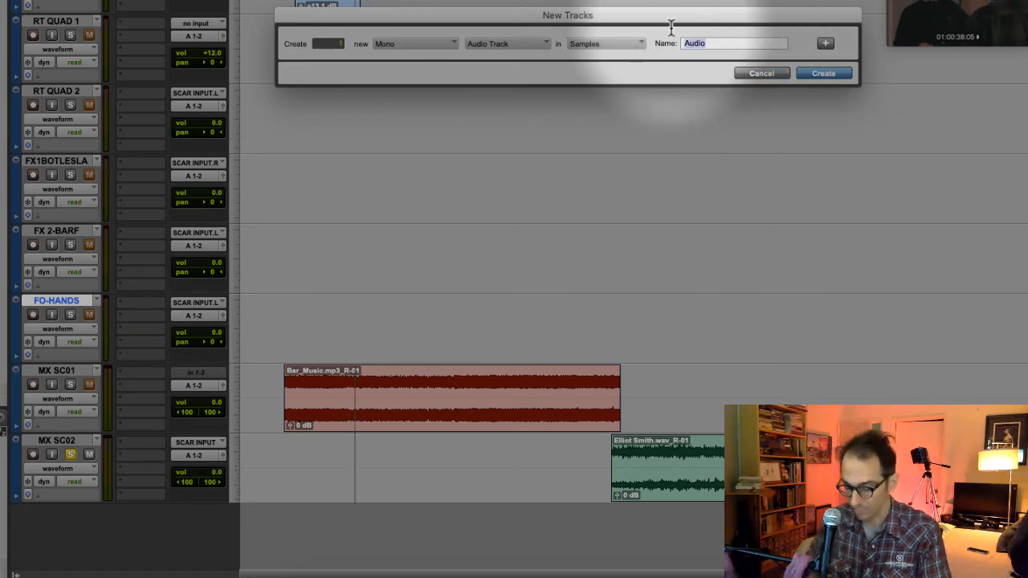
pyautogui.write('FO-FEET')
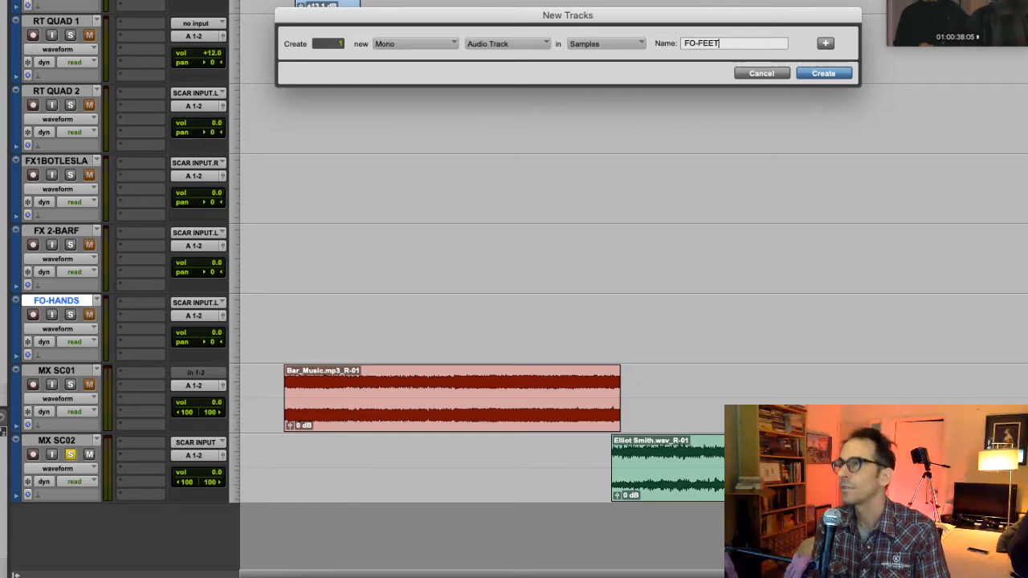
pyautogui.press('Return')
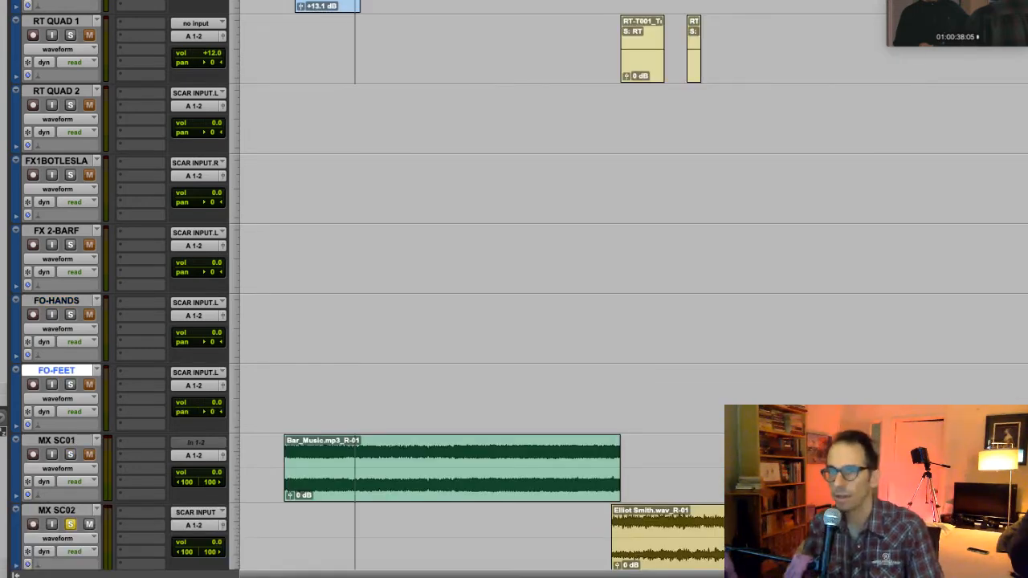
# - Rename the MX SC01 music track as MX BAR
pyautogui.scroll(-3, 264, 287)
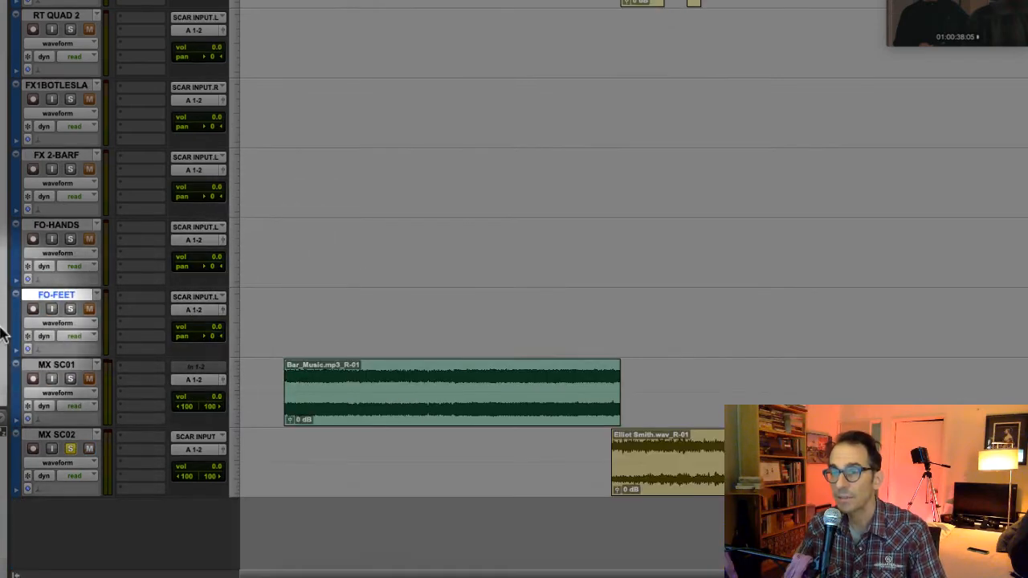
pyautogui.click(56, 365)
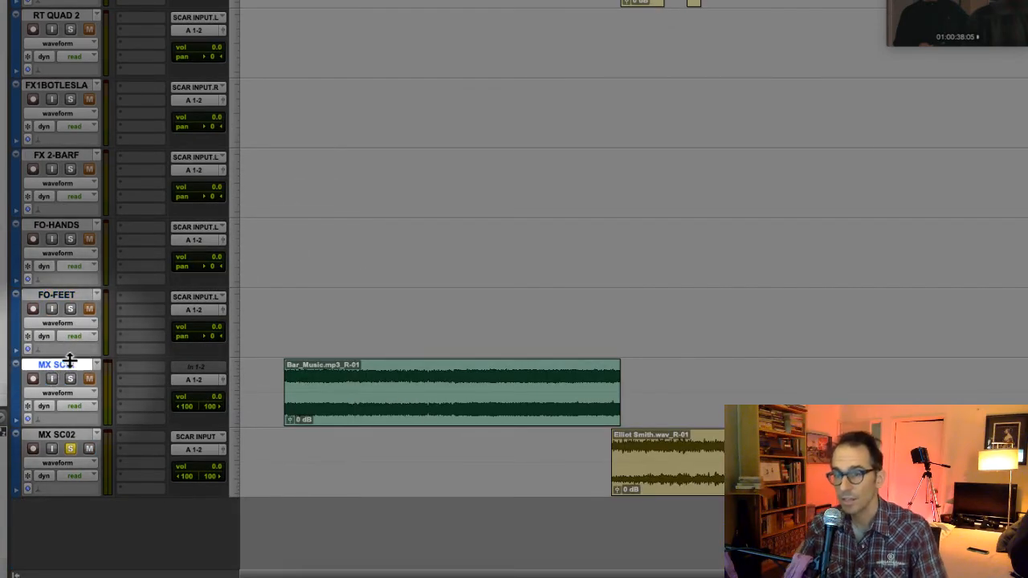
pyautogui.scroll(3, 72, 386)
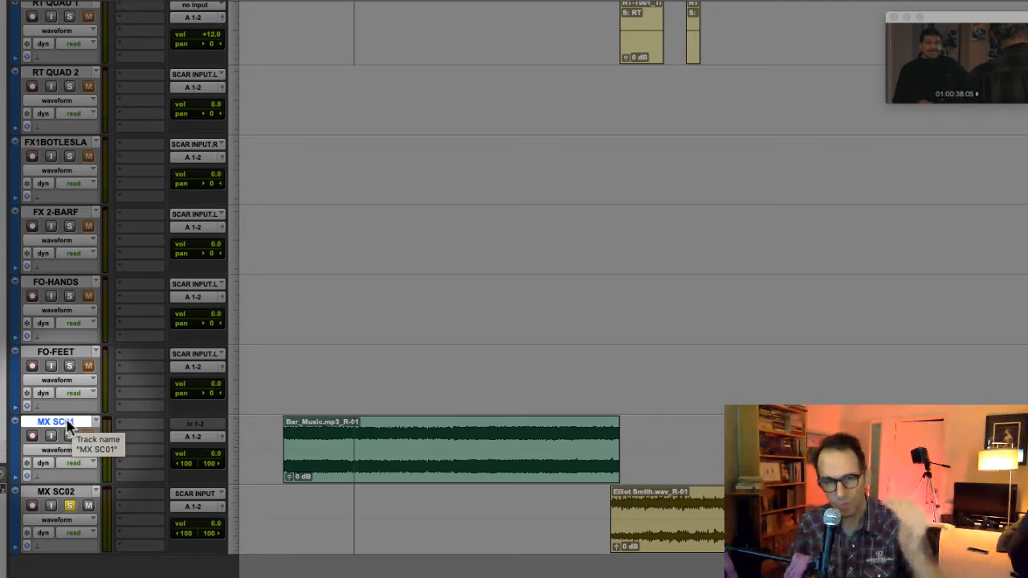
pyautogui.doubleClick(68, 426)
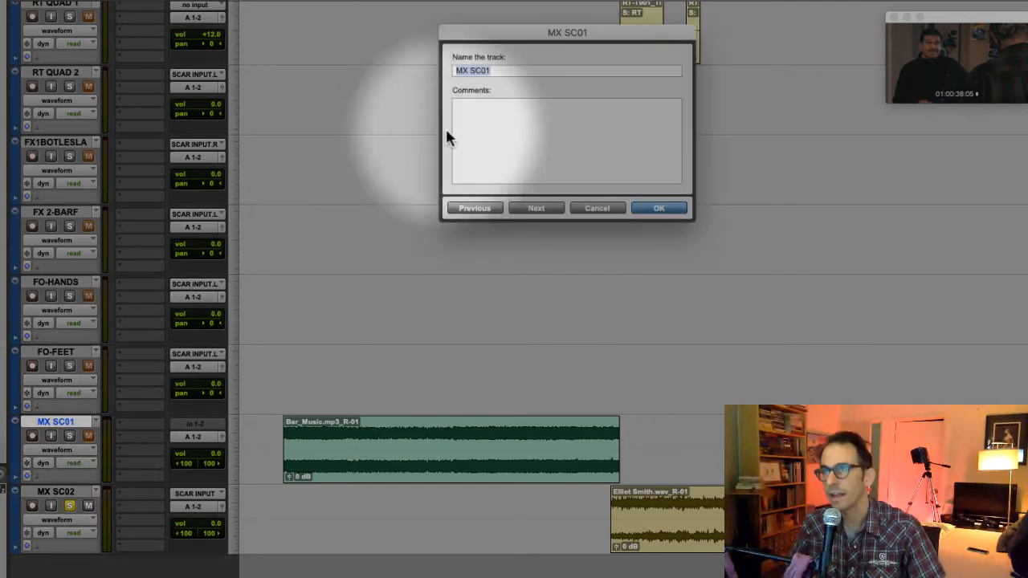
pyautogui.click(611, 210)
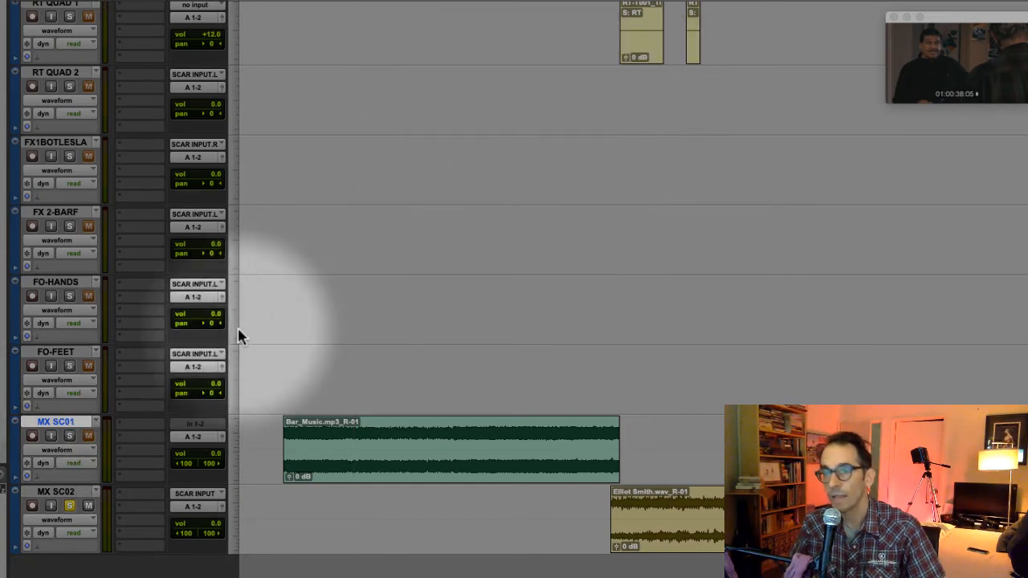
pyautogui.doubleClick(65, 426)
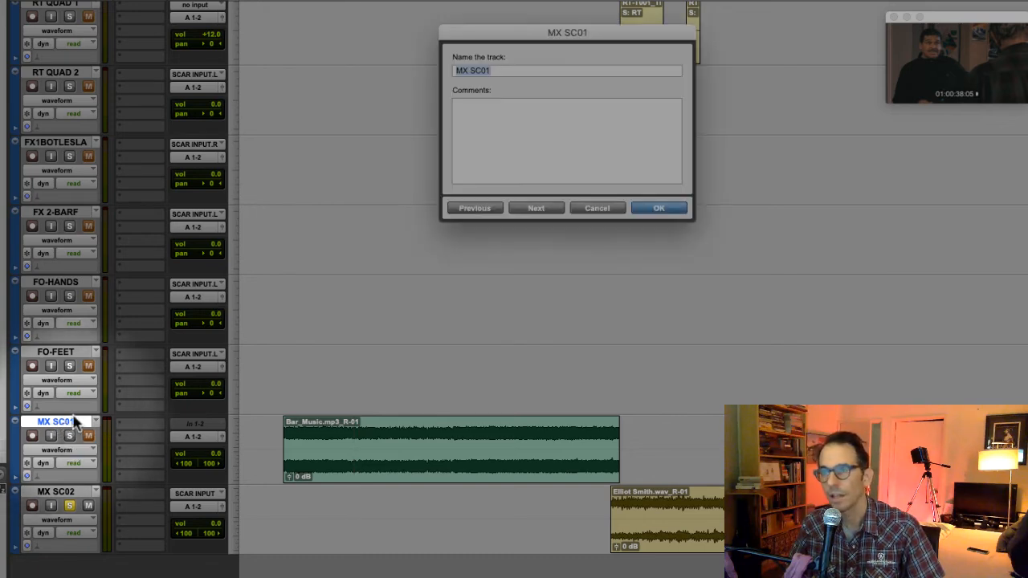
pyautogui.click(498, 70)
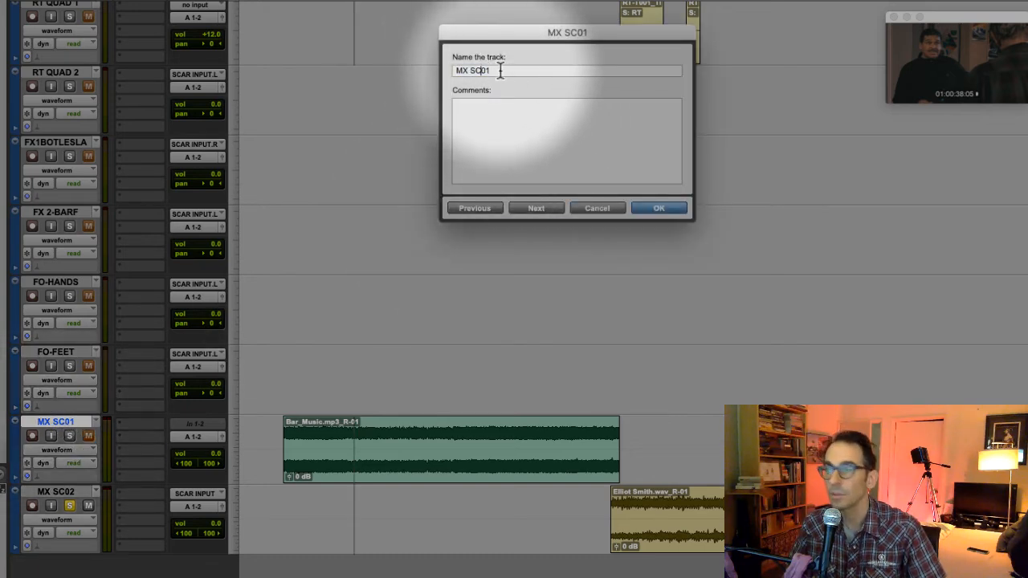
pyautogui.moveTo(496, 70); pyautogui.dragTo(470, 70)
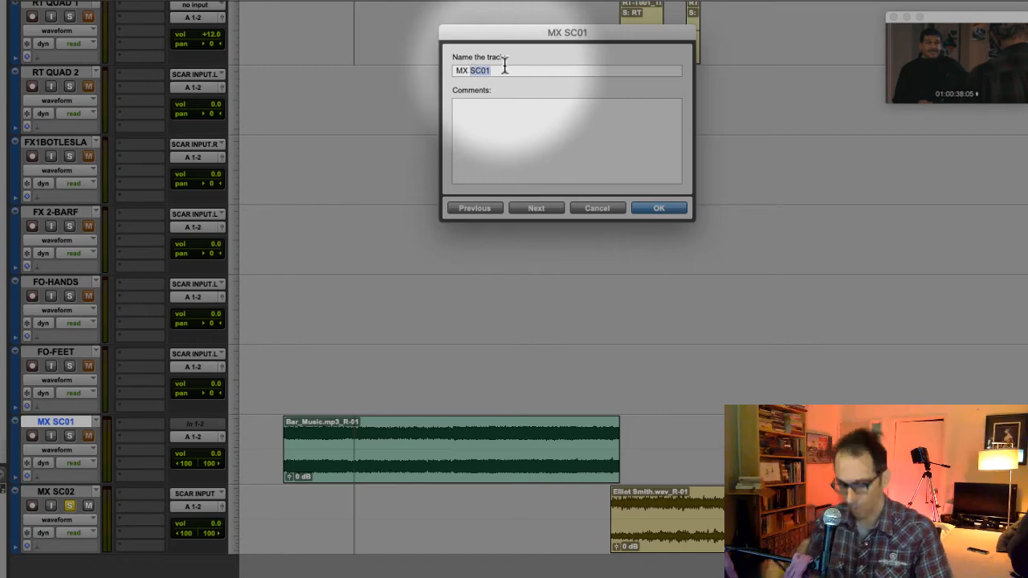
pyautogui.write('BAR')
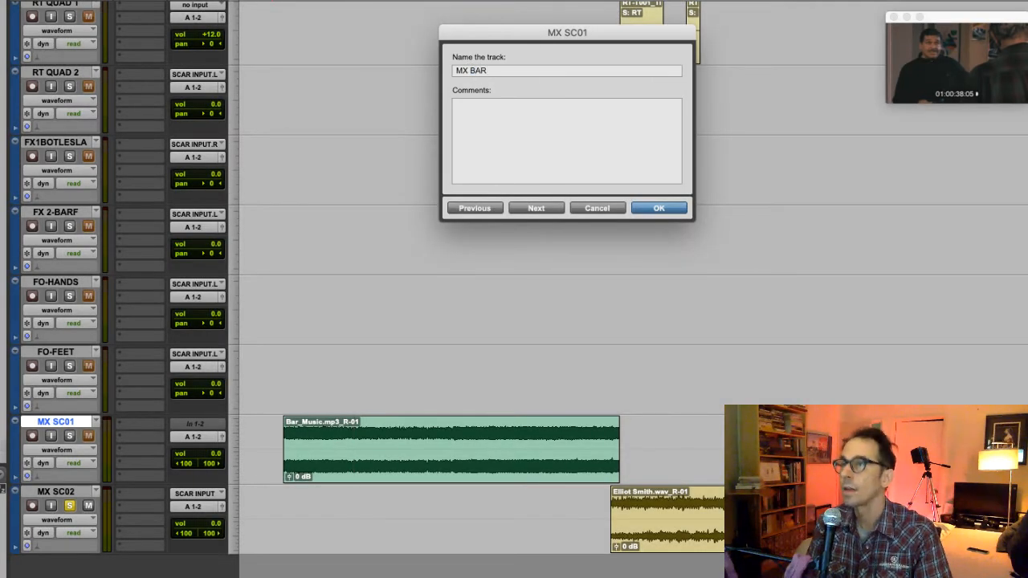
pyautogui.press('Return')
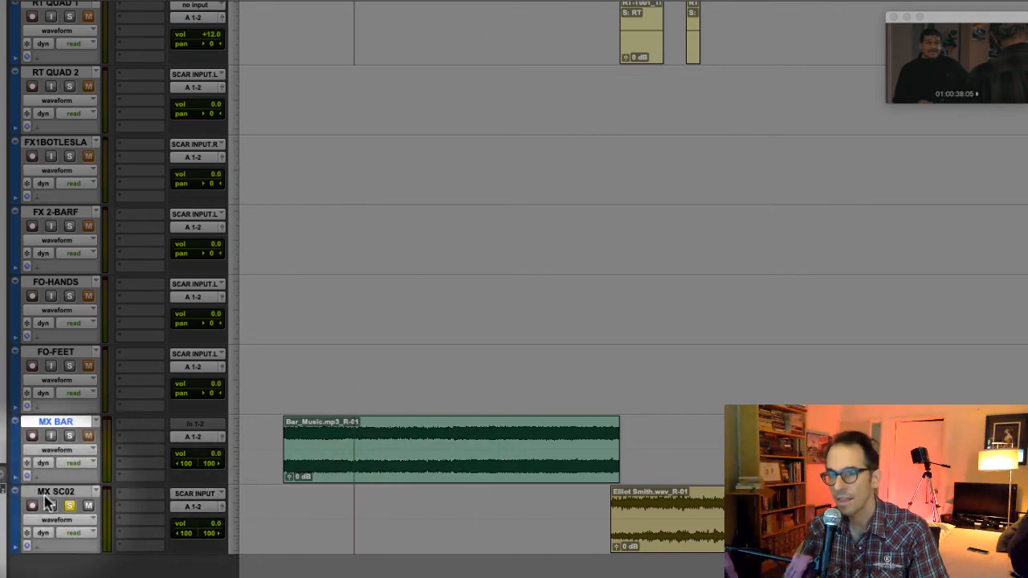
# - Rename the MX SC02 music track as MX QUAD
pyautogui.click(45, 494)
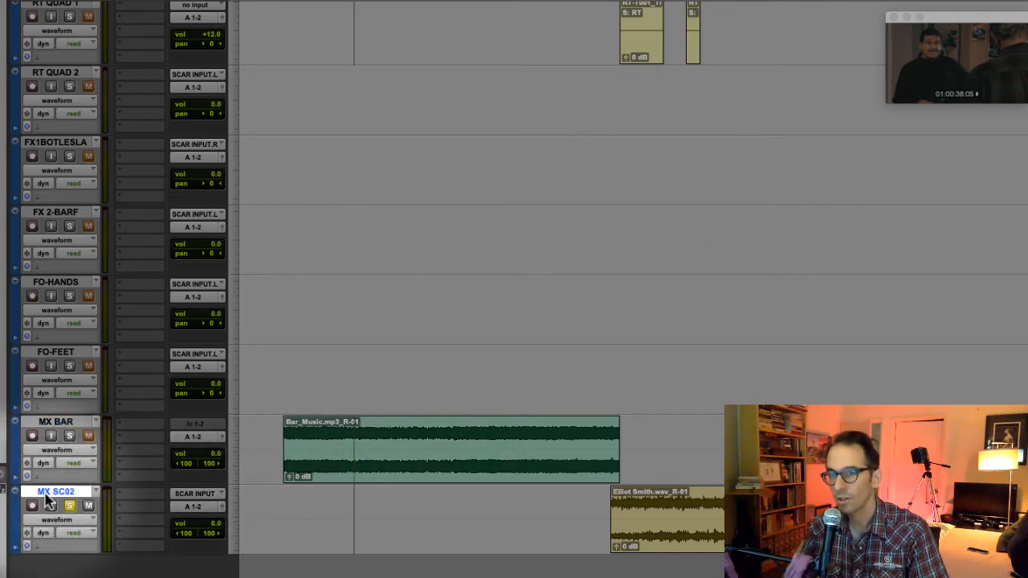
pyautogui.doubleClick(46, 495)
pyautogui.write('MX QUAD')
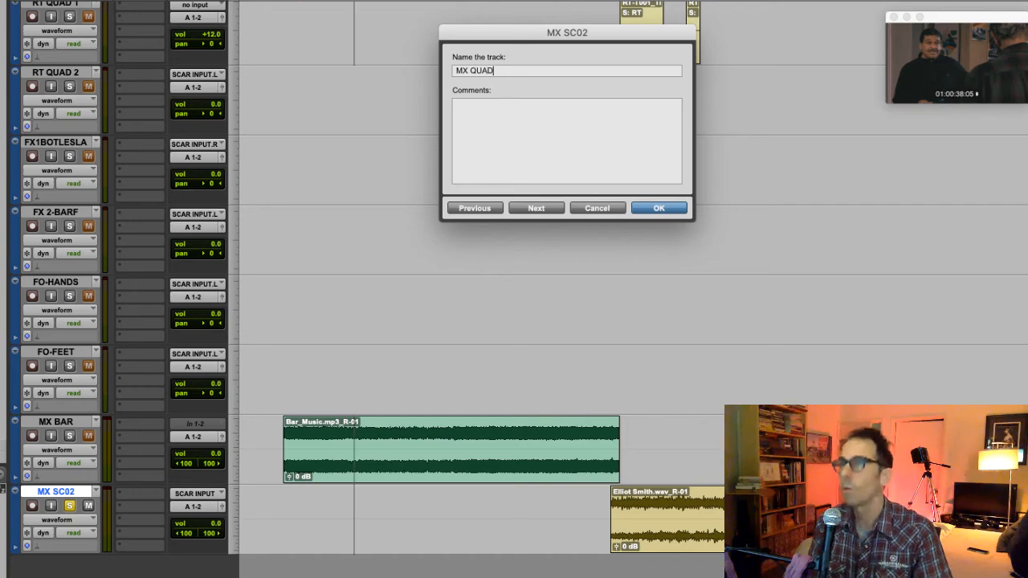
pyautogui.press('Return')
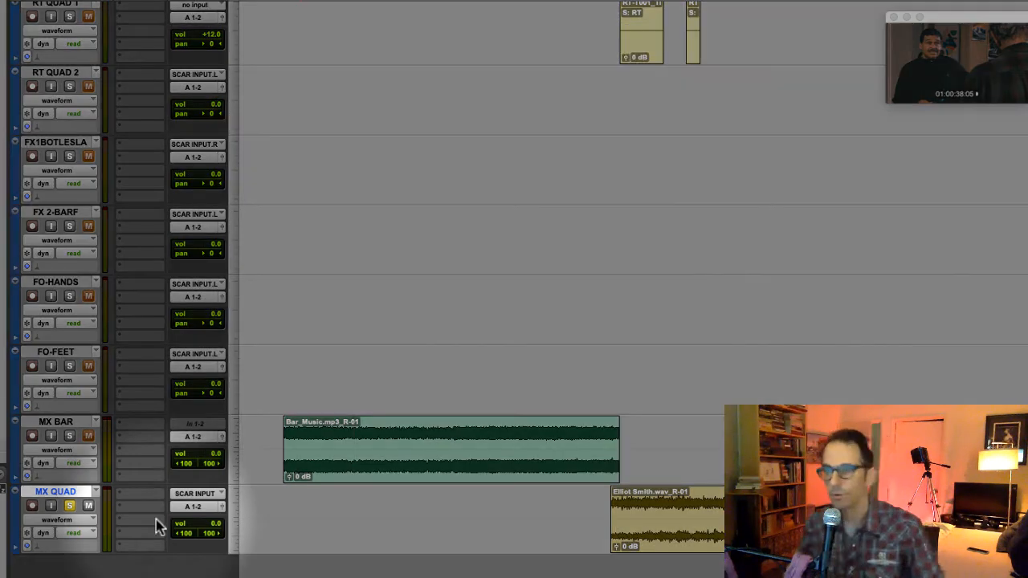
# - Review the dialogue tracks one by one, from DX B BOOM through the C and ADR tracks to DX A LAV 2
pyautogui.scroll(6, 120, 519)
pyautogui.scroll(8, 138, 524)
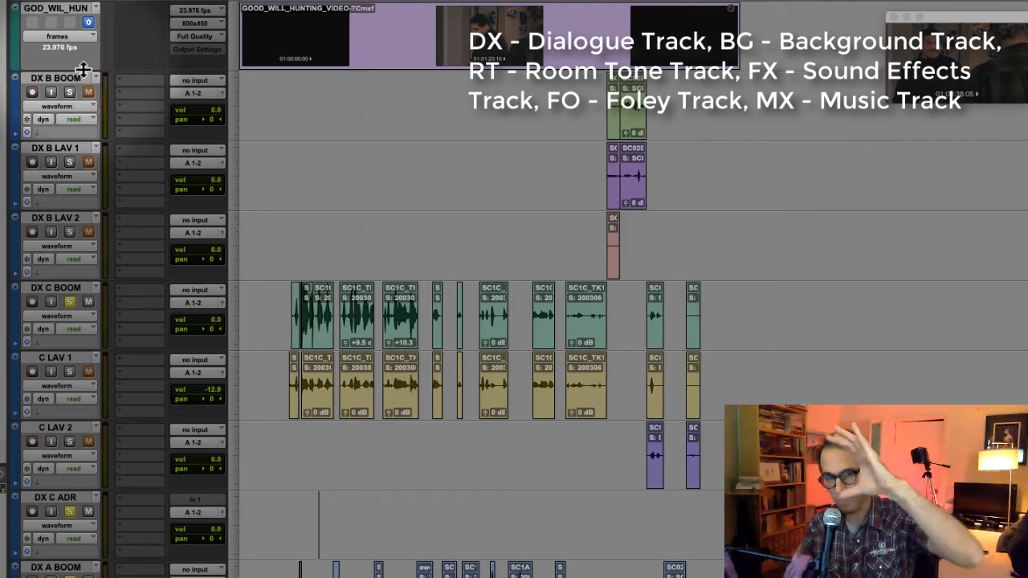
pyautogui.click(63, 150)
pyautogui.click(73, 217)
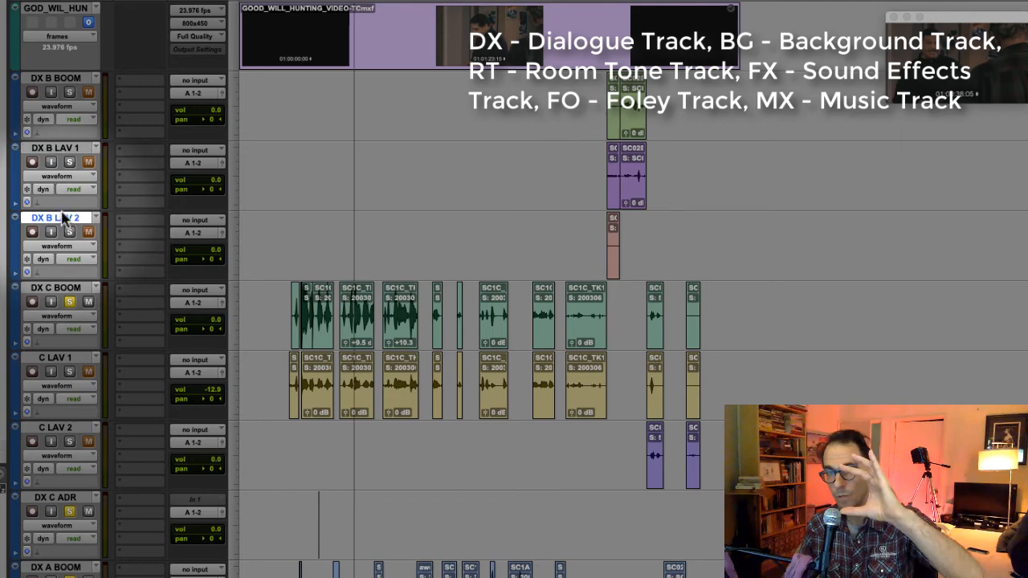
pyautogui.click(64, 290)
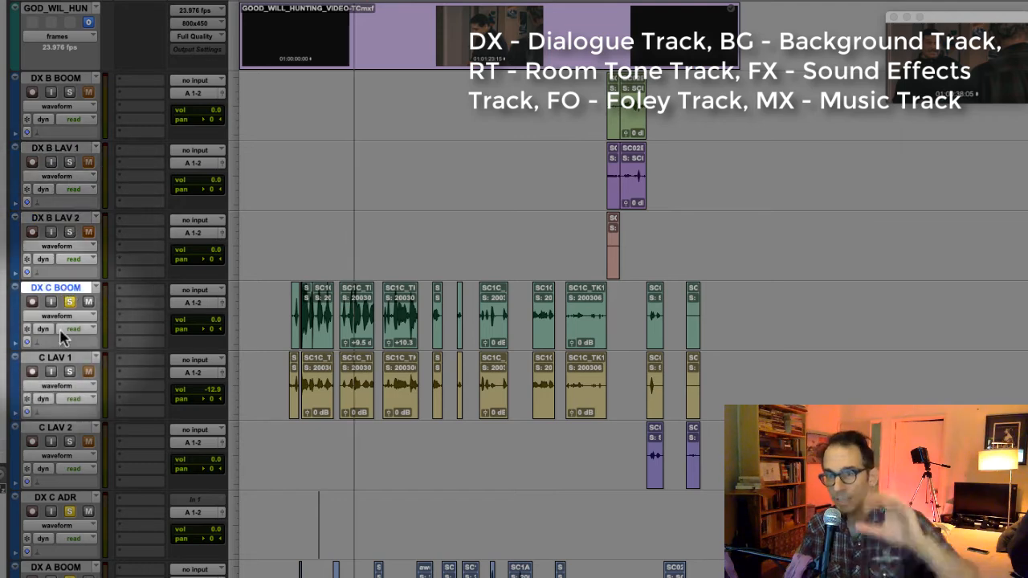
pyautogui.click(56, 357)
pyautogui.click(57, 428)
pyautogui.scroll(-3, 58, 428)
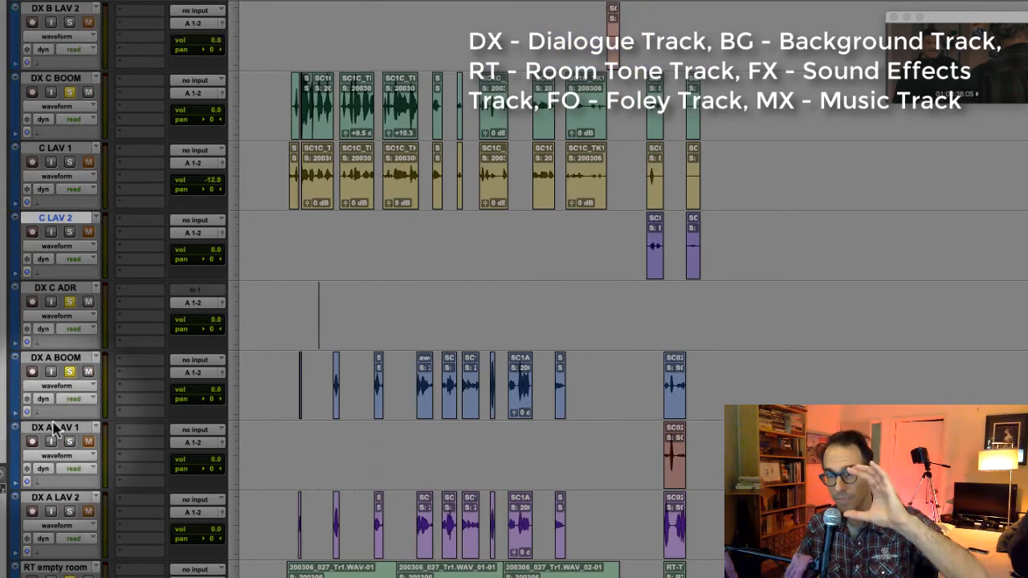
pyautogui.click(60, 287)
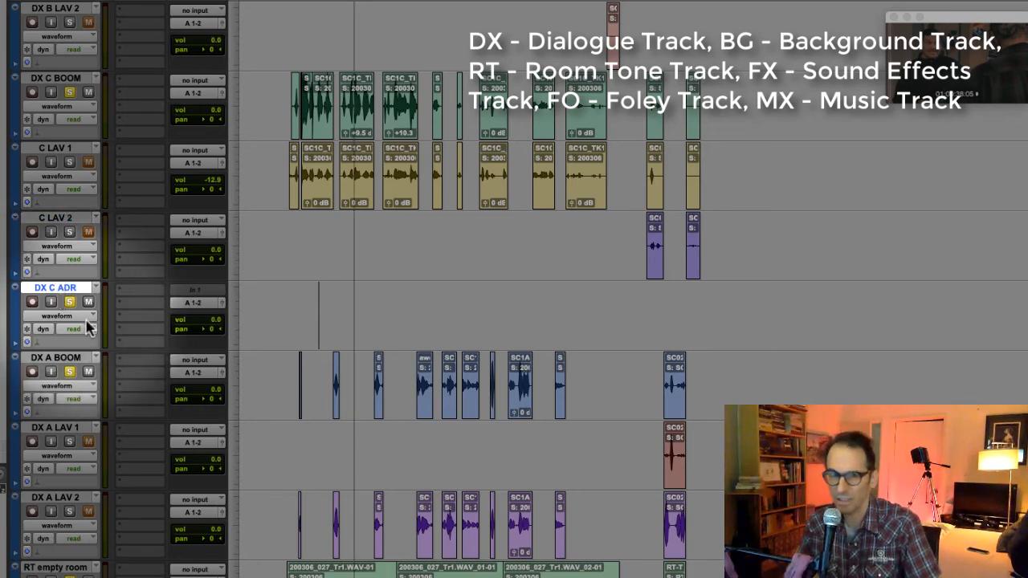
pyautogui.click(64, 360)
pyautogui.click(61, 430)
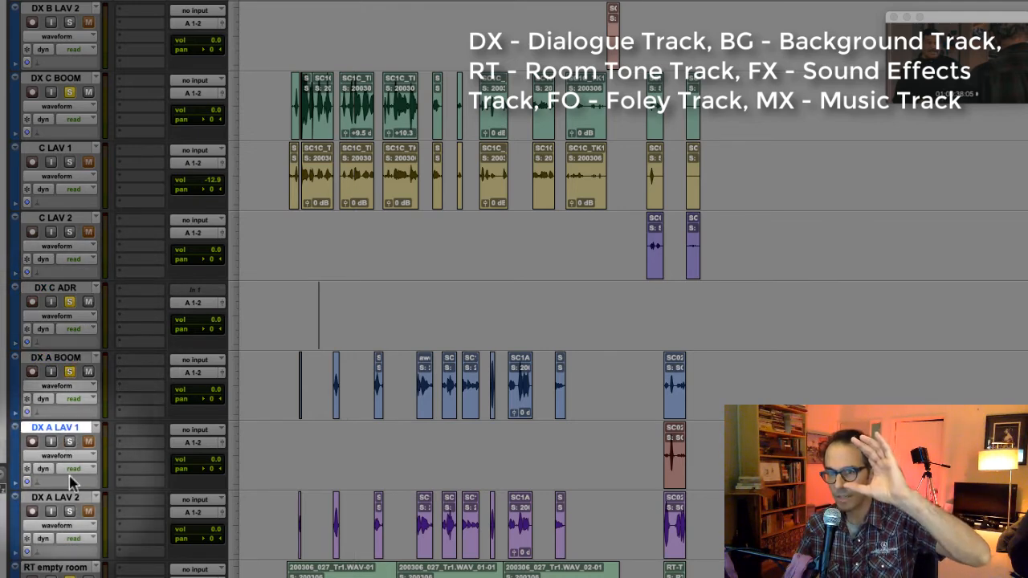
pyautogui.click(57, 498)
# - Review the room tone tracks from RT empty room to RT QUAD 2, including the crowd clip on RT BAR 1
pyautogui.scroll(-2, 56, 502)
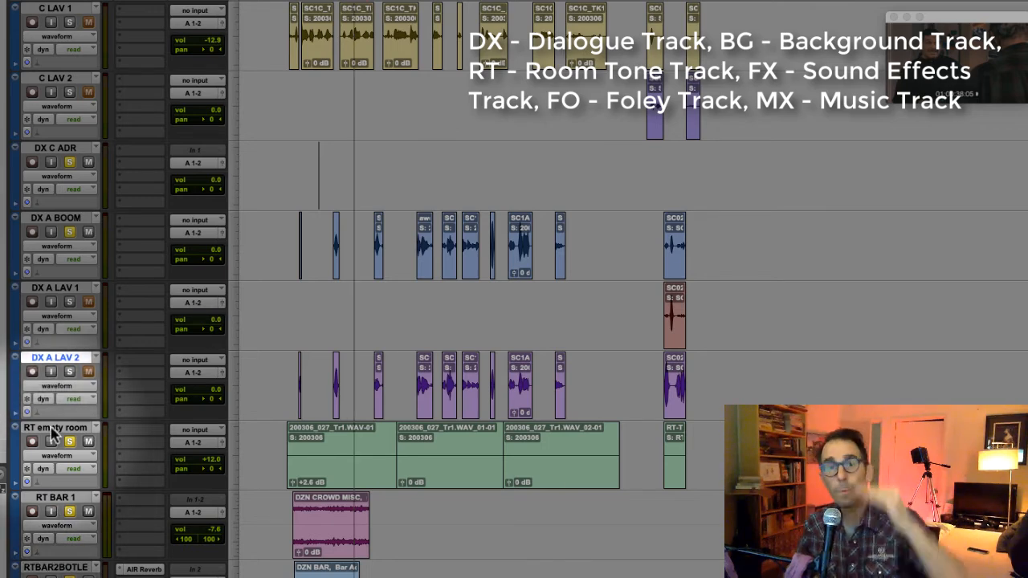
pyautogui.scroll(-2, 81, 420)
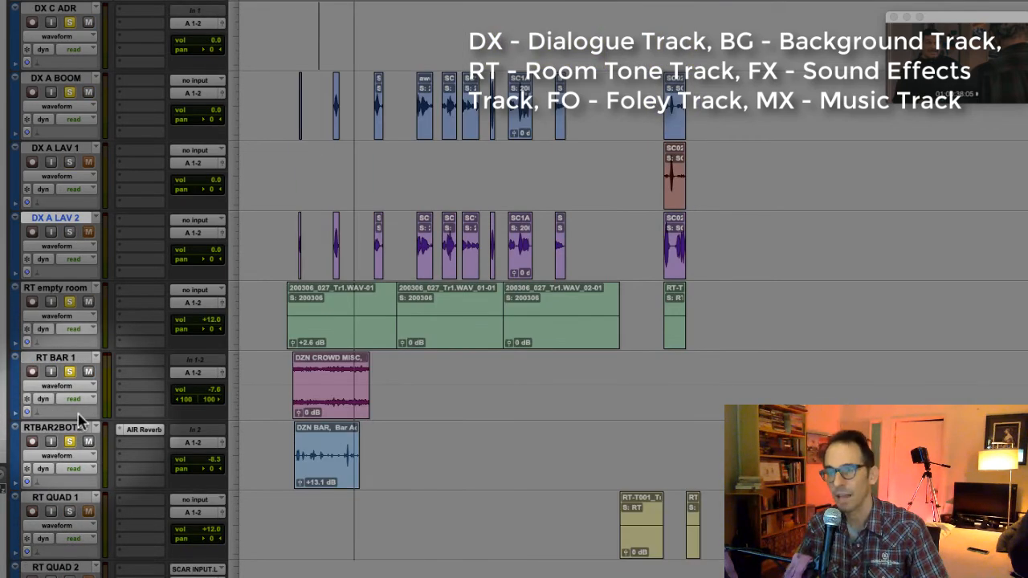
pyautogui.click(54, 288)
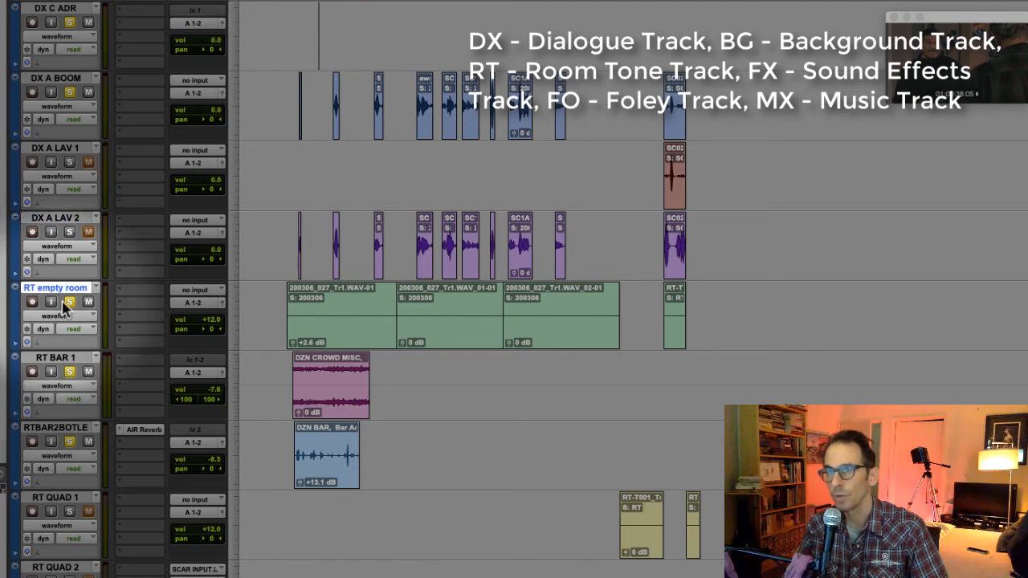
pyautogui.click(57, 359)
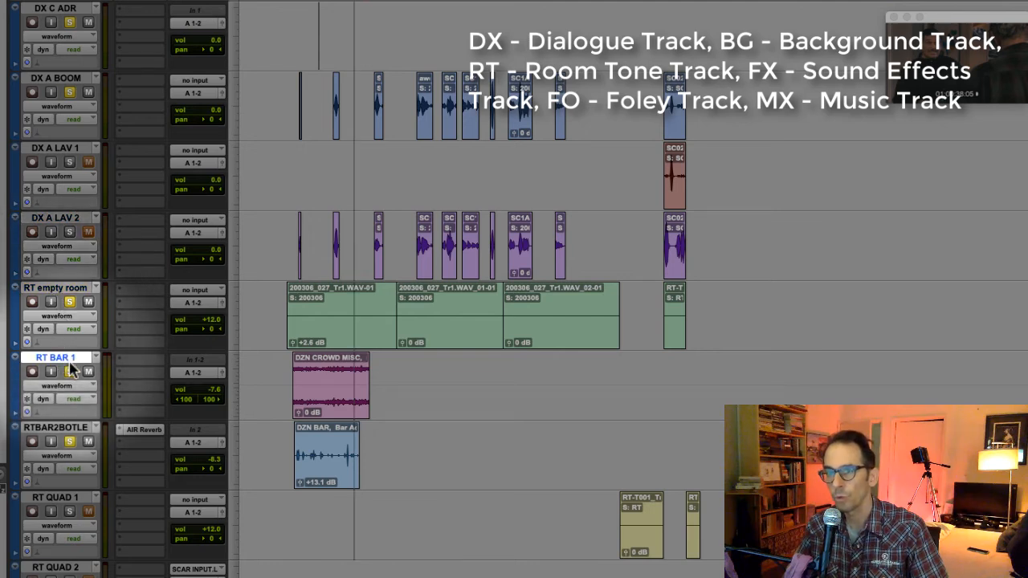
pyautogui.click(60, 428)
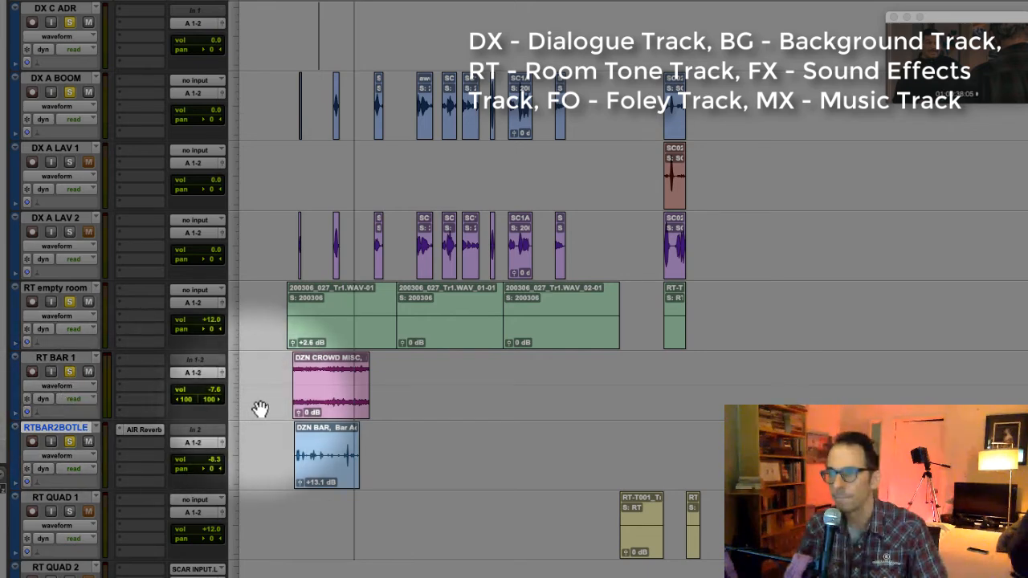
pyautogui.click(331, 405)
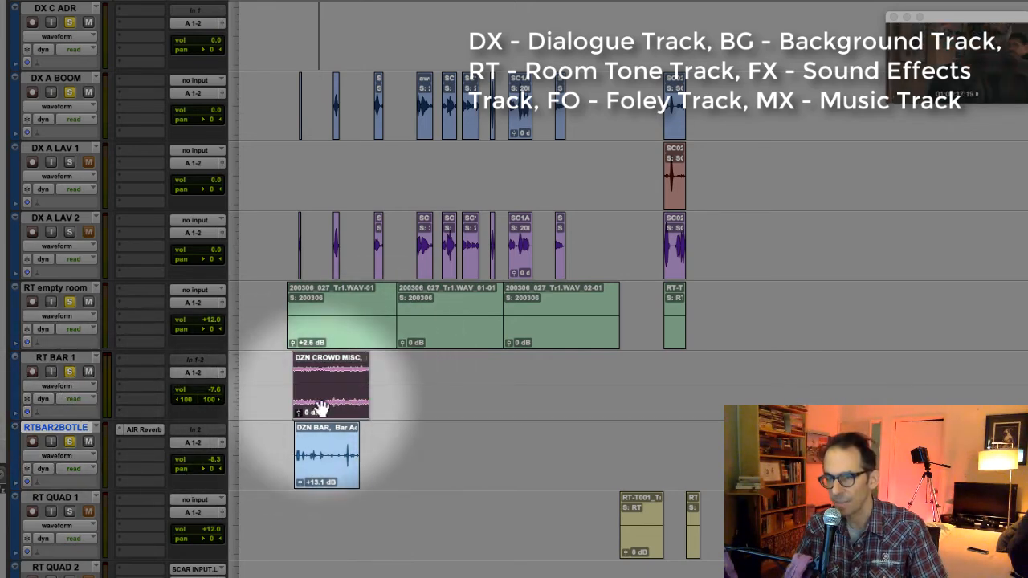
pyautogui.scroll(-3, 80, 430)
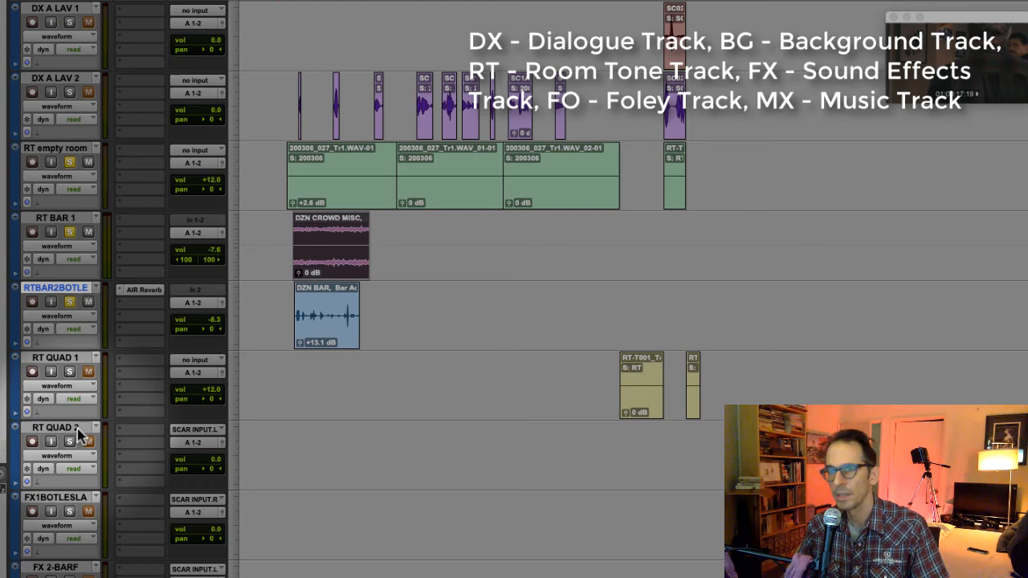
pyautogui.click(61, 359)
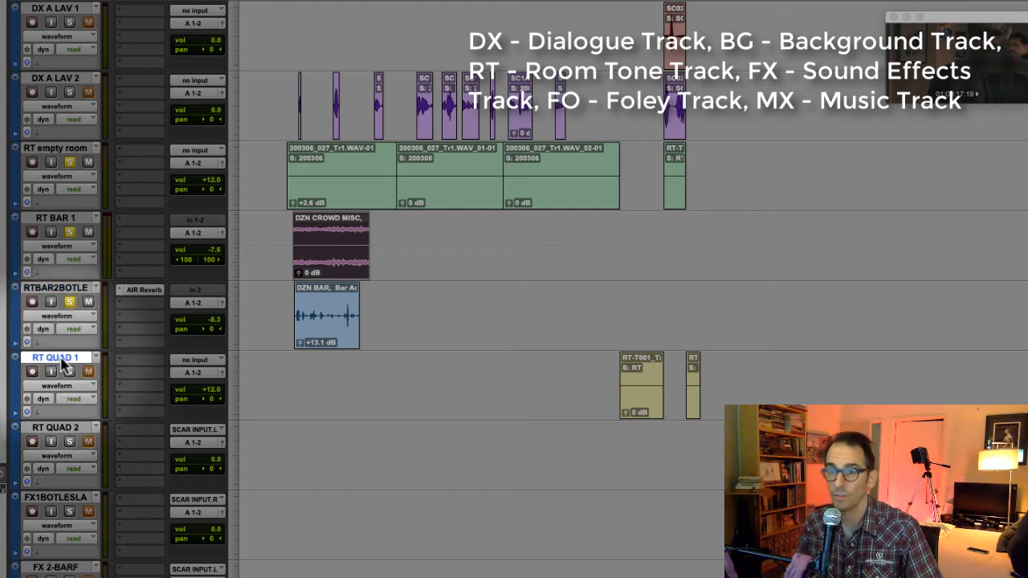
pyautogui.click(68, 429)
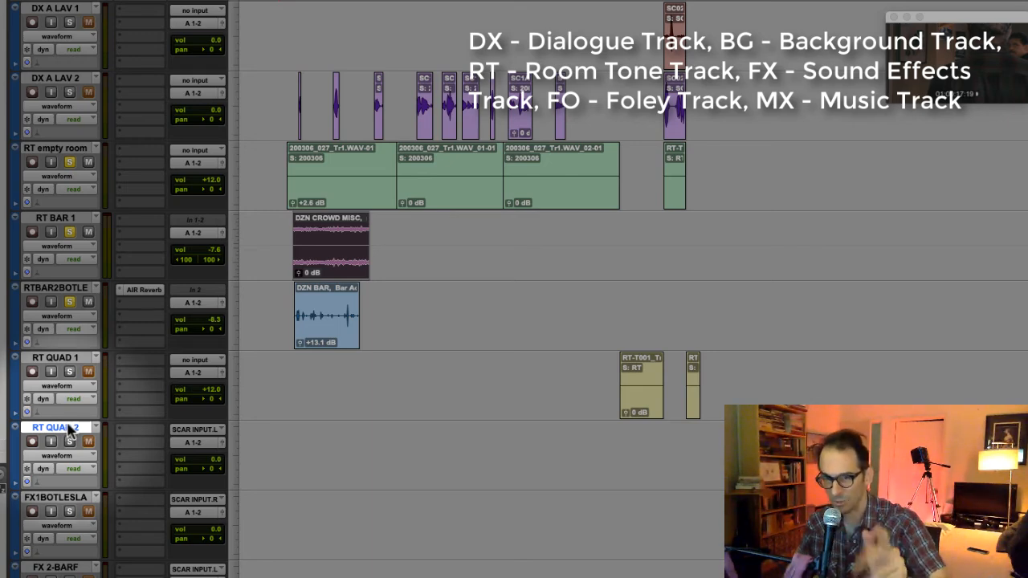
pyautogui.scroll(-3, 68, 429)
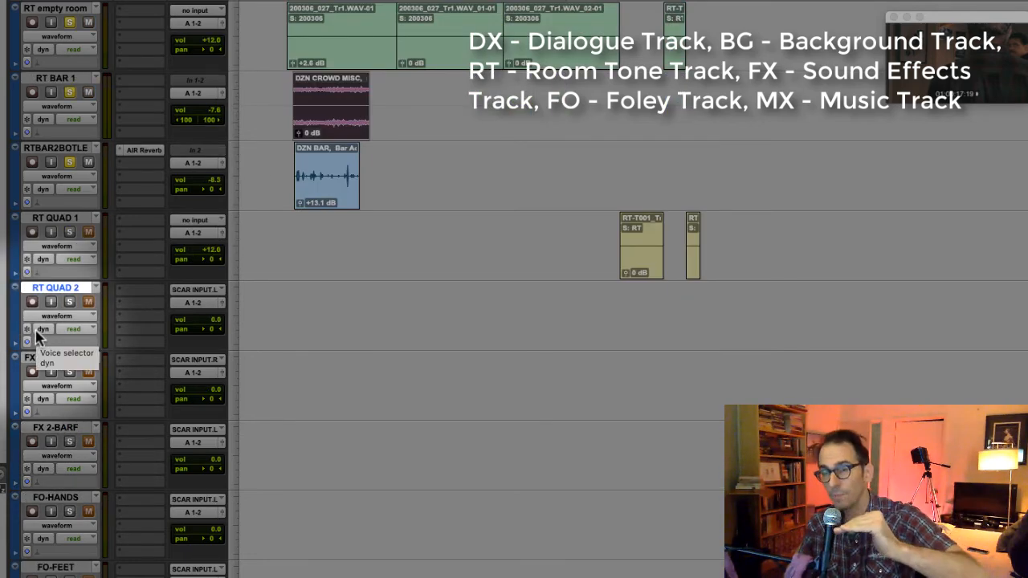
# - Review the bottle slam and barf effects tracks, the hands and feet foley tracks, and the MX BAR and MX QUAD music tracks
pyautogui.click(52, 360)
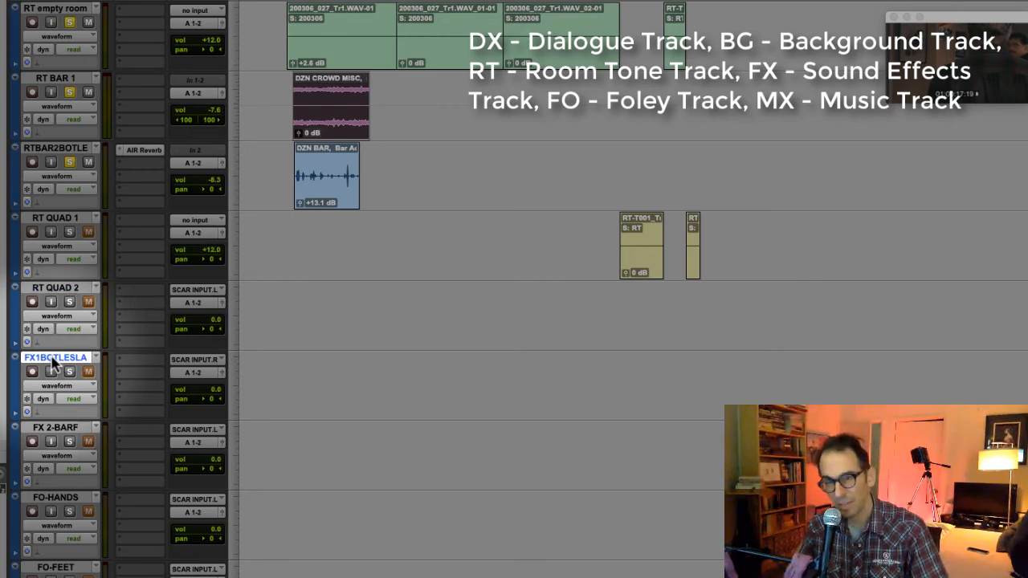
pyautogui.click(70, 431)
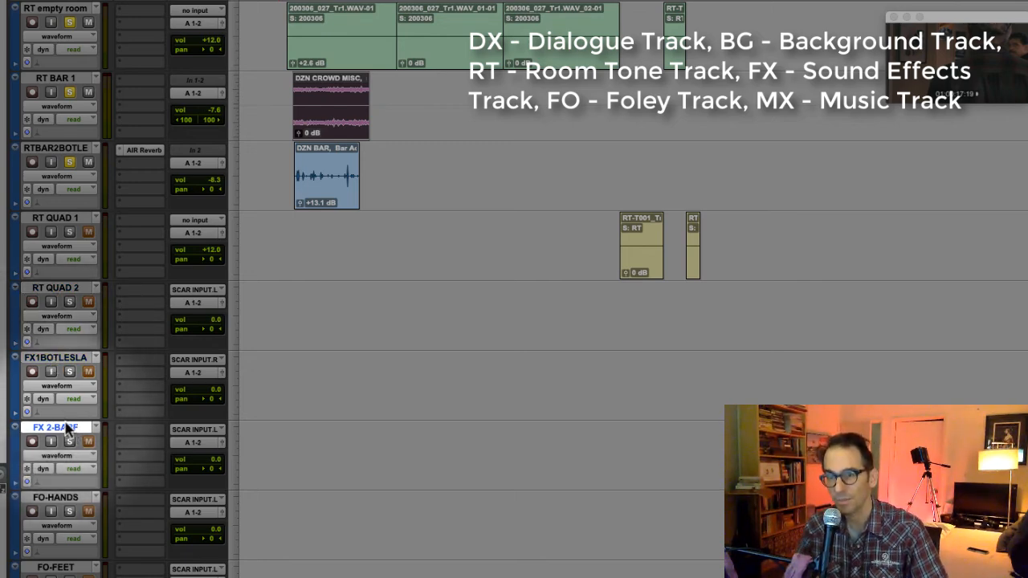
pyautogui.click(50, 363)
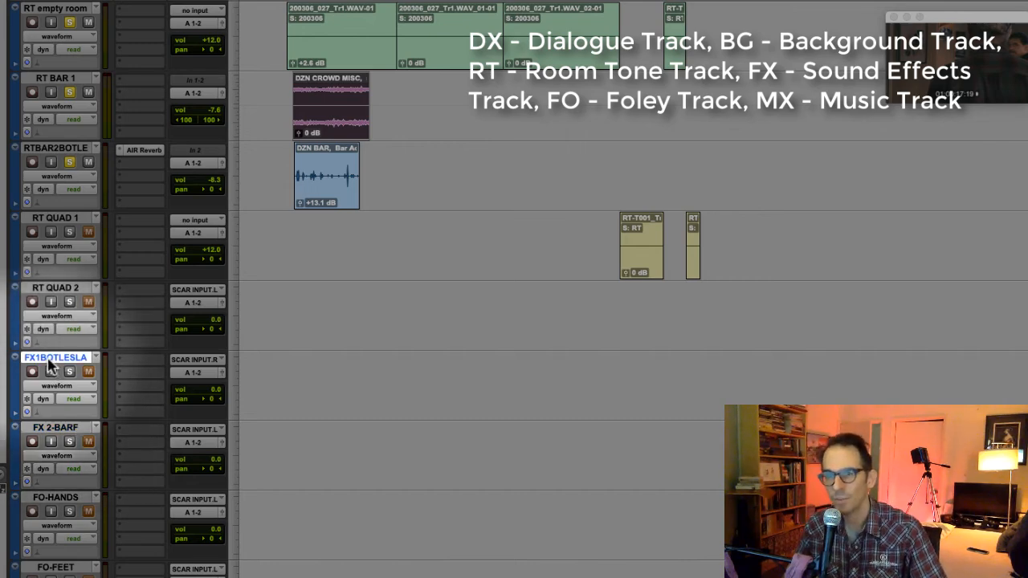
pyautogui.click(71, 430)
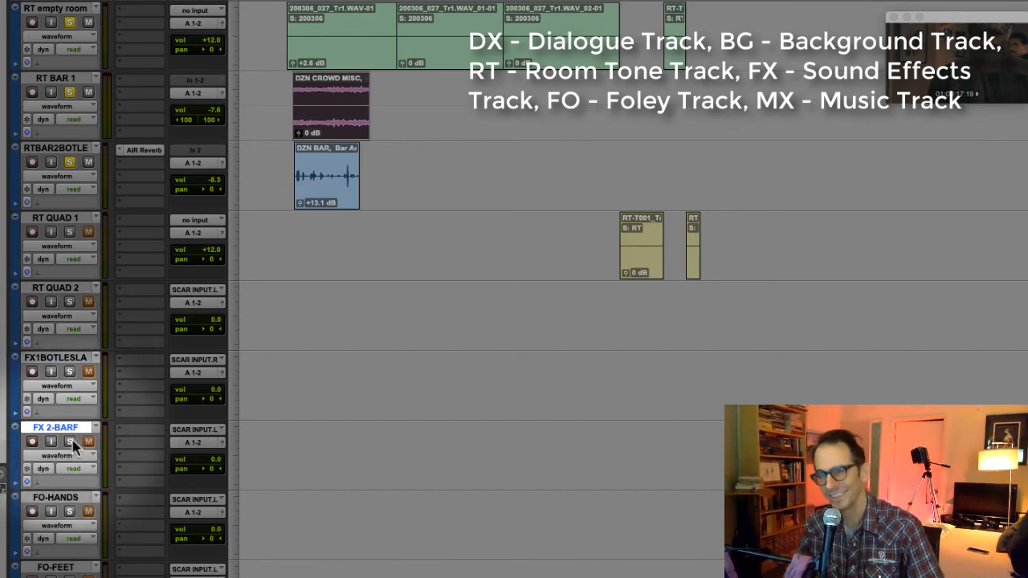
pyautogui.scroll(-3, 71, 433)
pyautogui.click(57, 362)
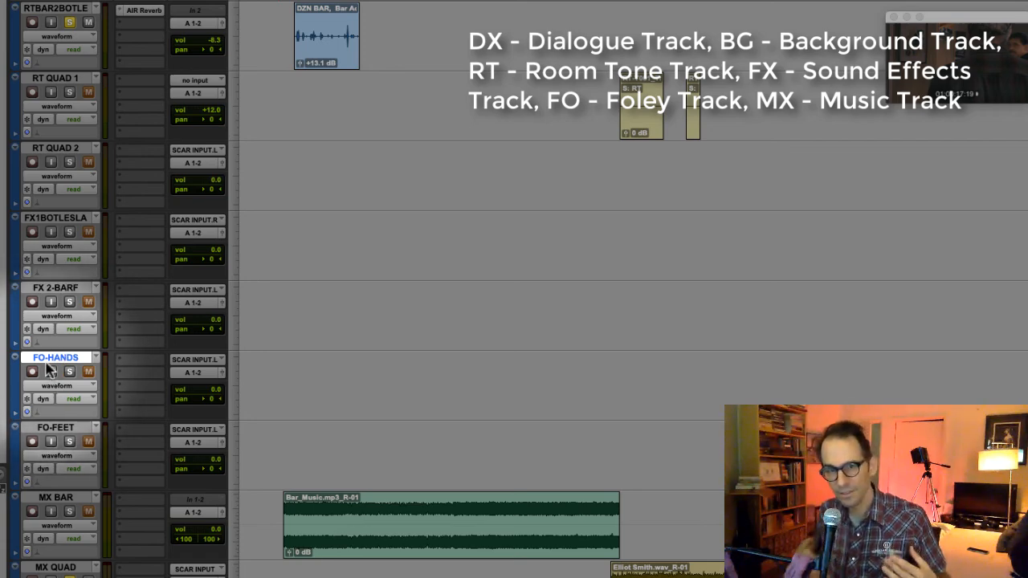
pyautogui.click(67, 430)
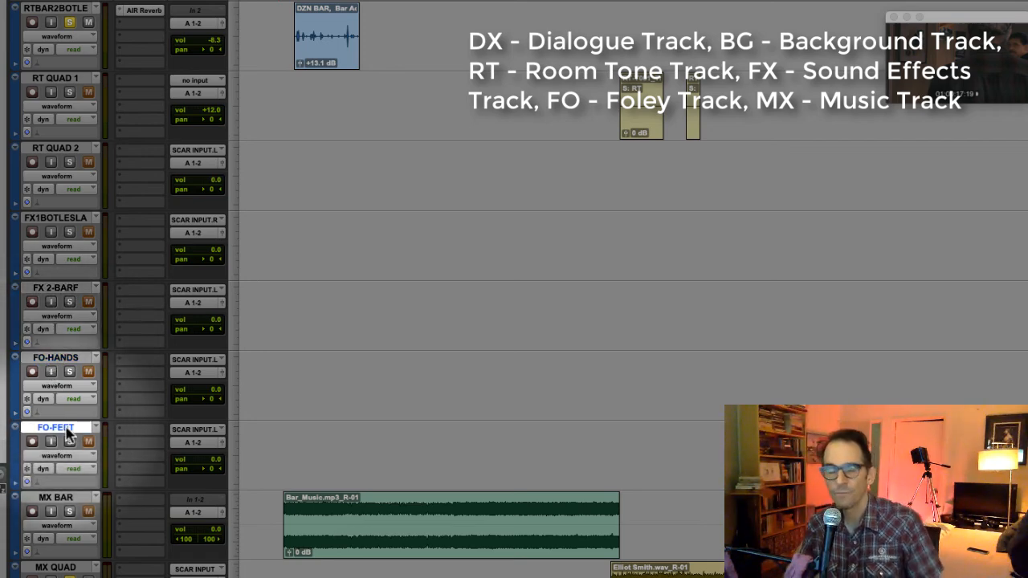
pyautogui.click(65, 360)
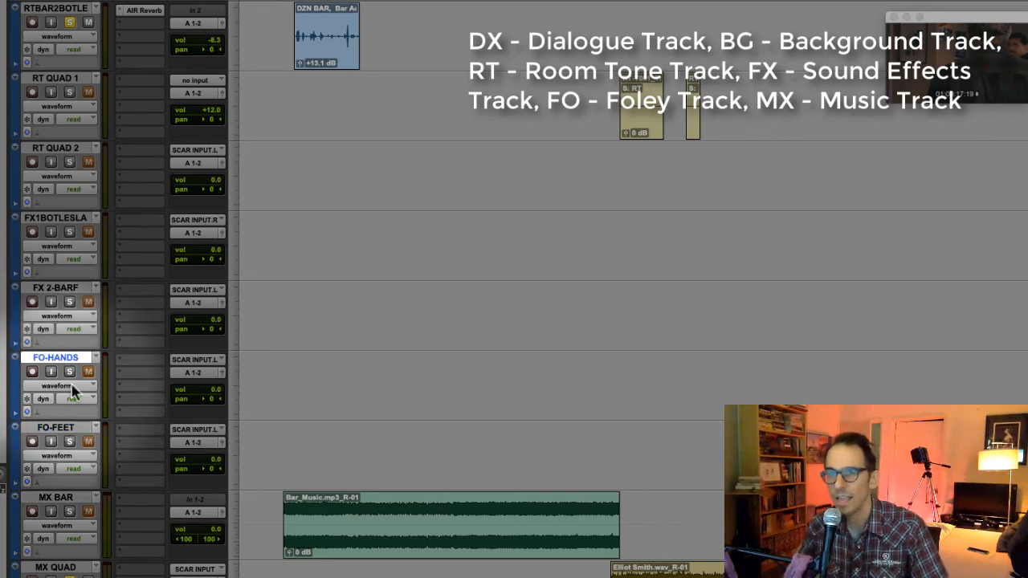
pyautogui.click(71, 432)
pyautogui.scroll(-2, 65, 425)
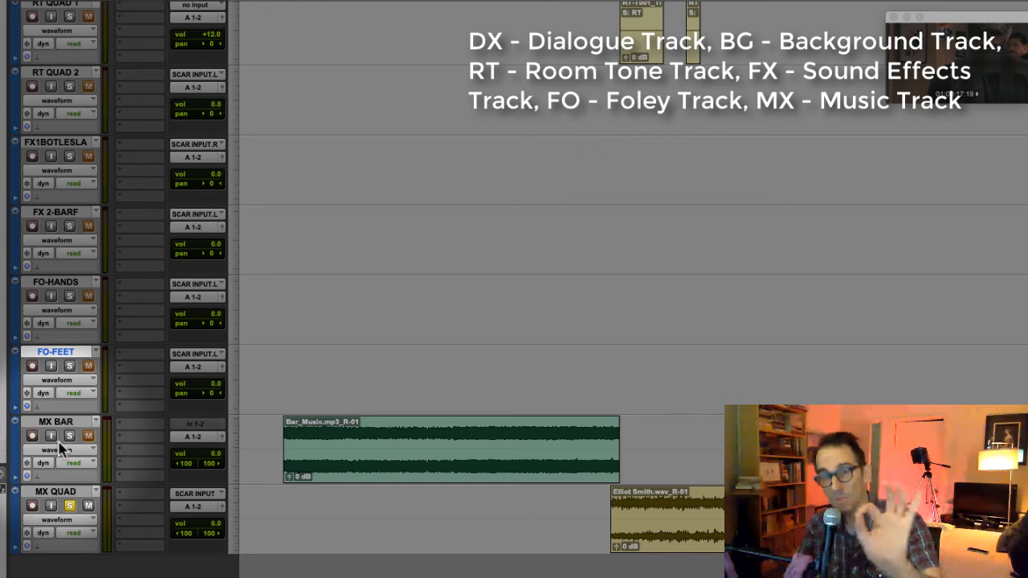
pyautogui.click(50, 426)
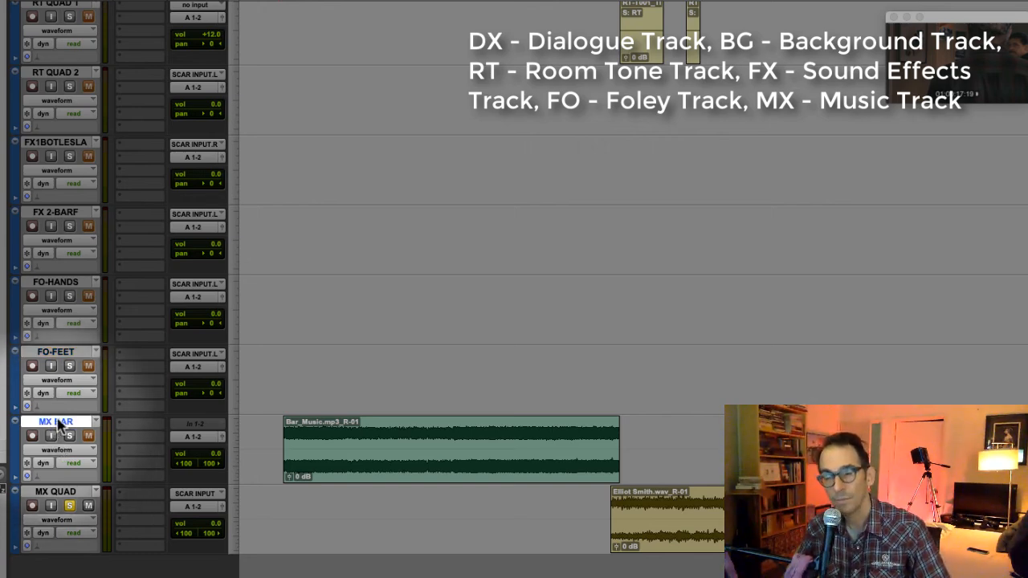
pyautogui.click(71, 493)
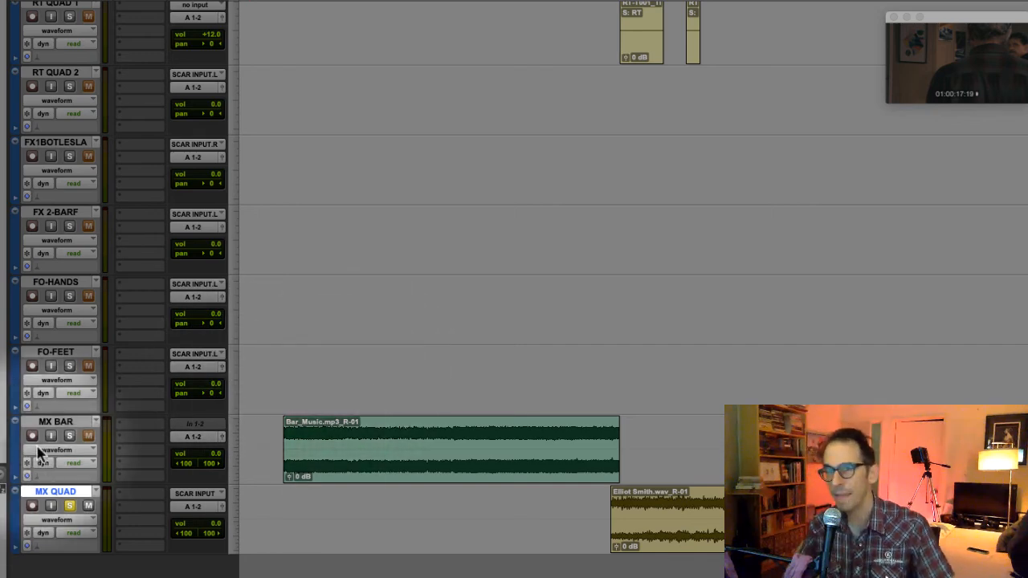
pyautogui.click(59, 423)
pyautogui.click(68, 493)
# - Look over the track order again from the video and dialogue tracks down to the RT QUAD room tone tracks
pyautogui.scroll(6, 58, 431)
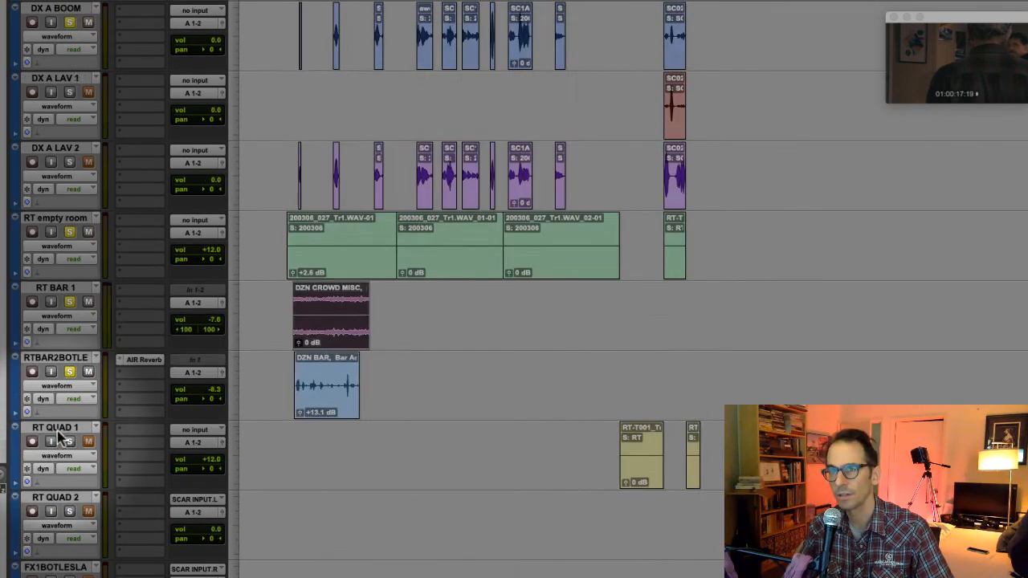
pyautogui.scroll(8, 58, 437)
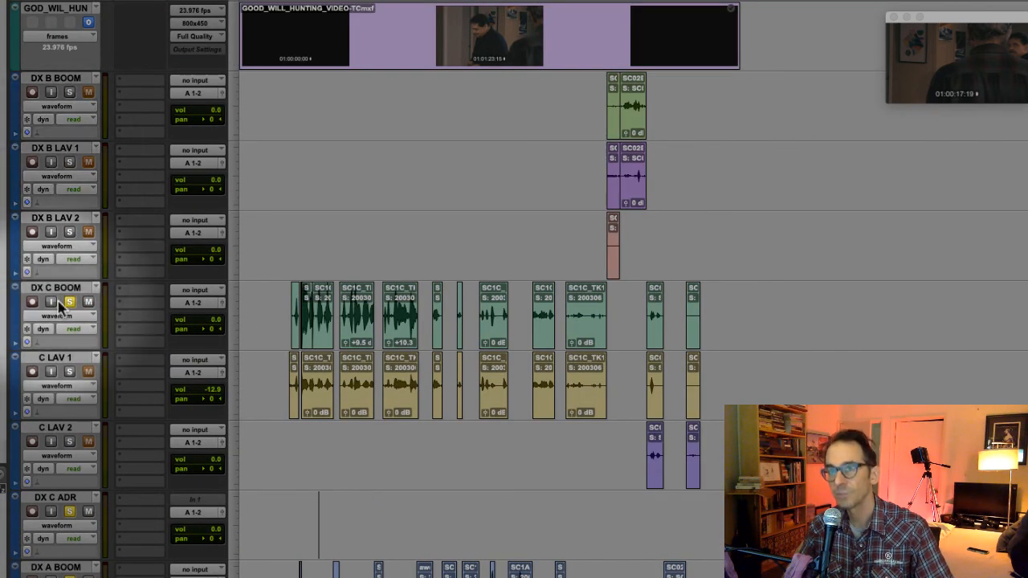
pyautogui.scroll(-4, 57, 307)
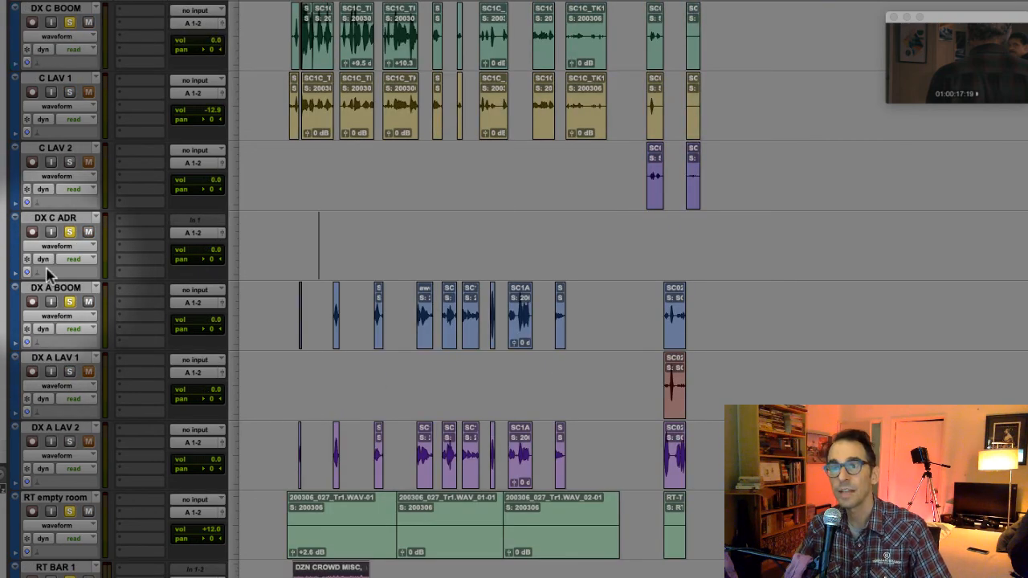
pyautogui.scroll(-3, 48, 276)
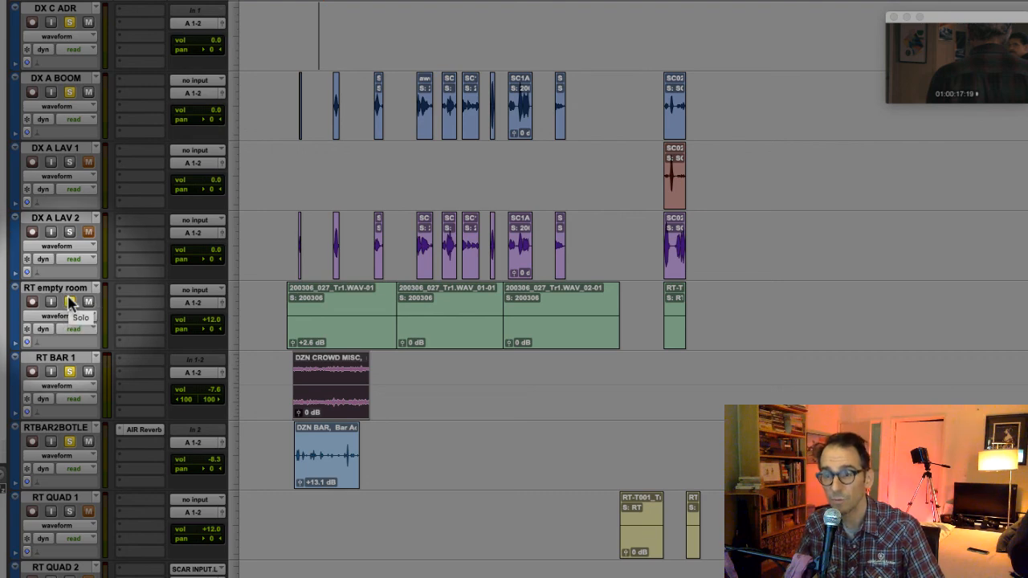
pyautogui.scroll(-1, 71, 302)
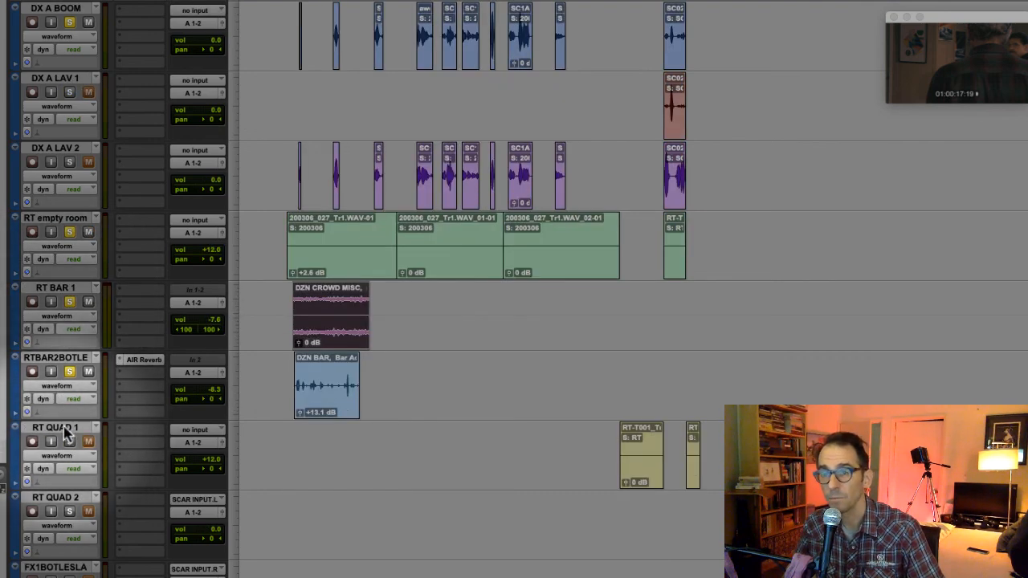
pyautogui.click(65, 428)
pyautogui.click(68, 501)
pyautogui.scroll(-1, 69, 504)
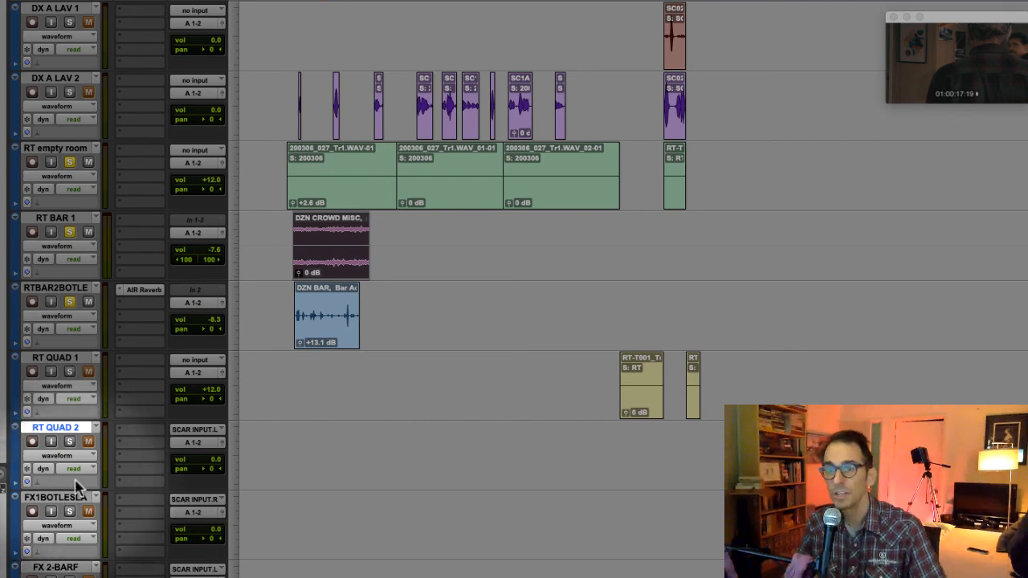
# - Solo the FX1BOTLESLA effects track and select it
pyautogui.scroll(-1, 72, 490)
pyautogui.click(68, 441)
pyautogui.click(59, 428)
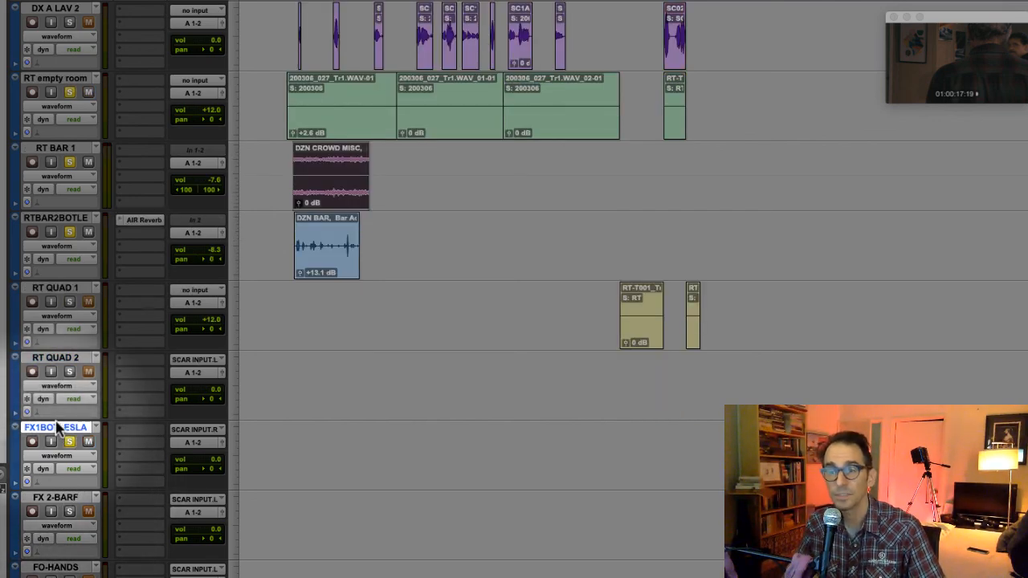
# - Look over the remaining track order from FX 2-BARF through FO-HANDS and FO-FEET to the MX BAR and MX QUAD music tracks
pyautogui.click(66, 501)
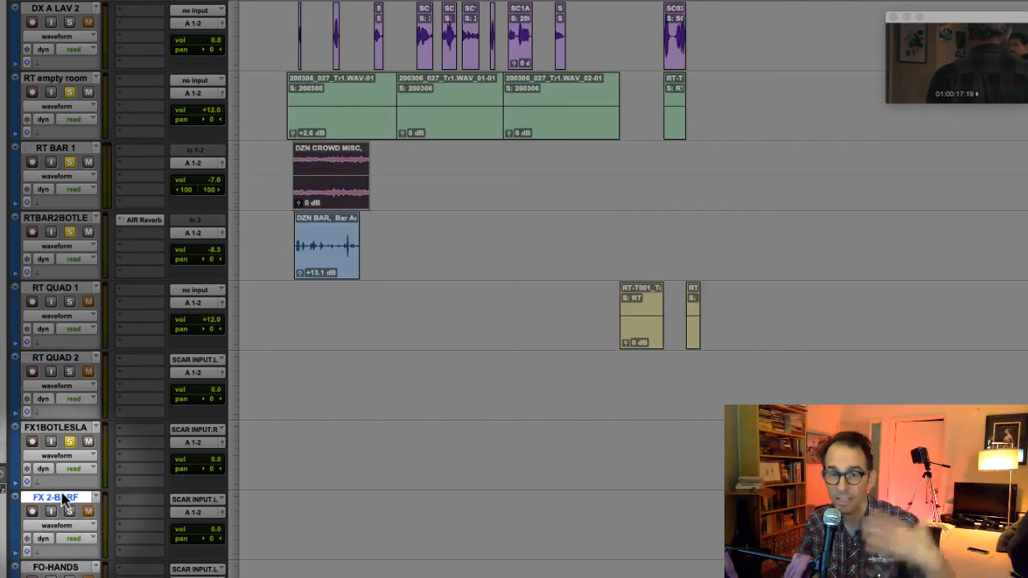
pyautogui.scroll(-2, 57, 487)
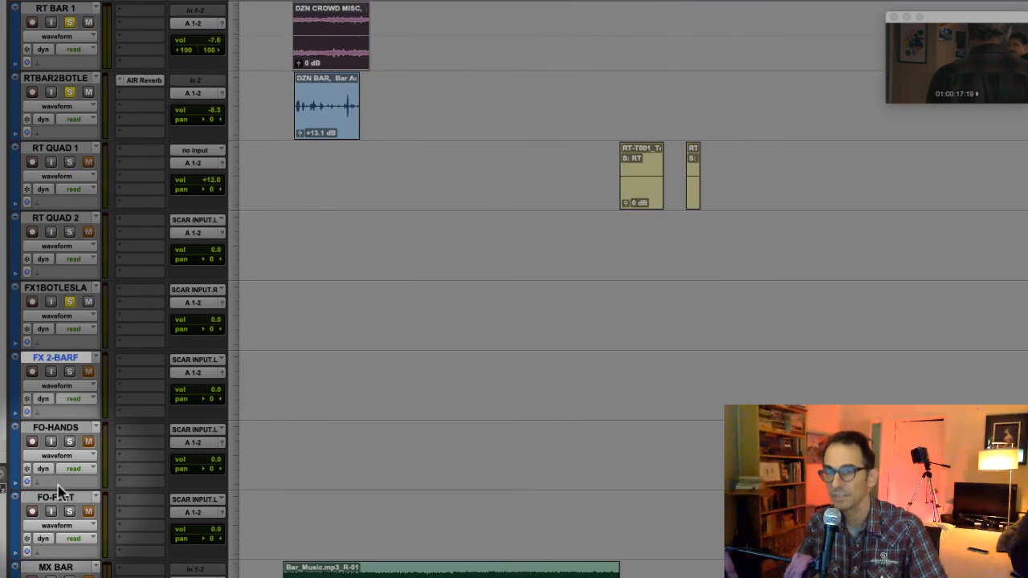
pyautogui.click(58, 428)
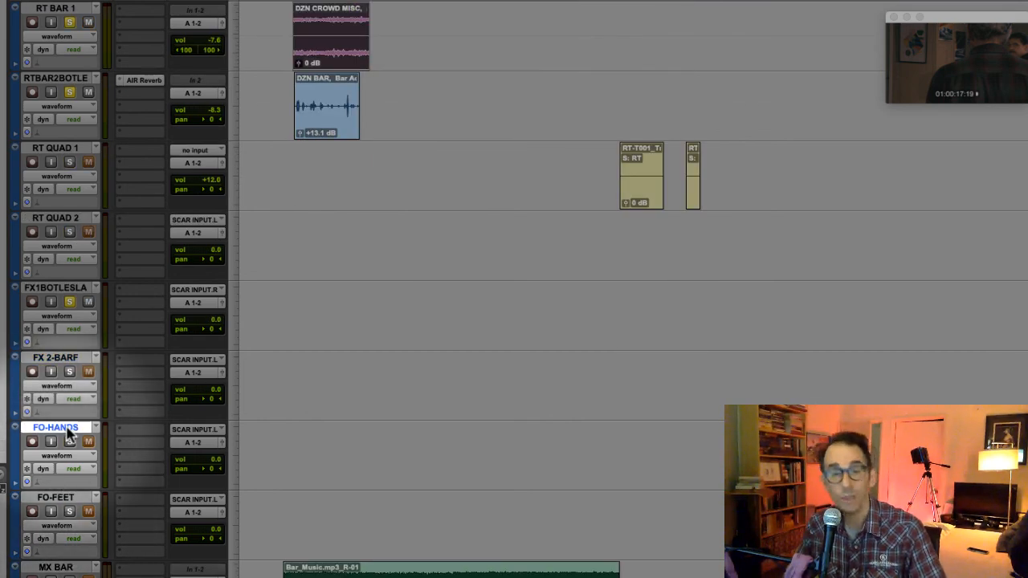
pyautogui.click(68, 502)
pyautogui.scroll(-1, 67, 502)
pyautogui.click(68, 498)
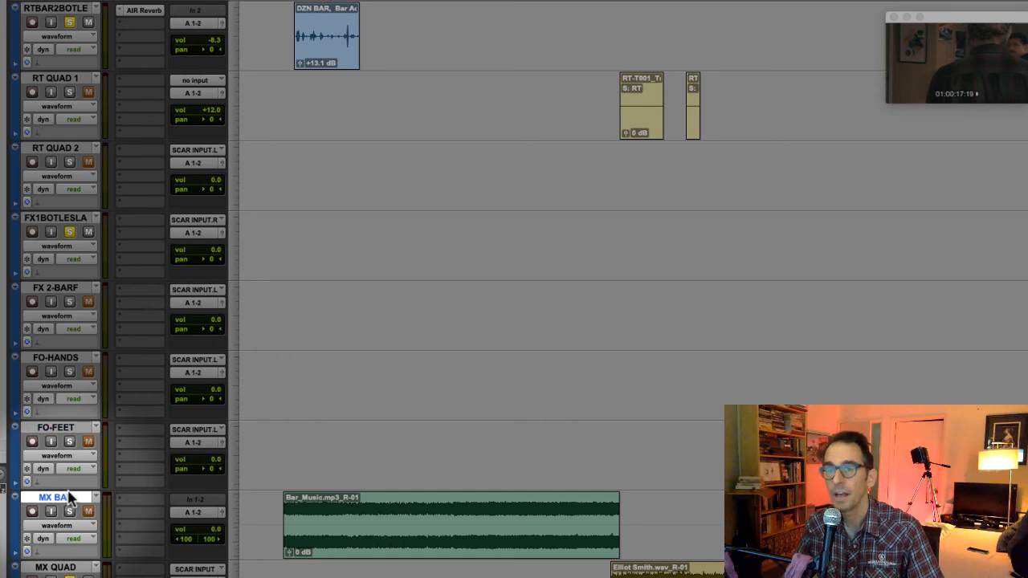
pyautogui.scroll(-1, 69, 498)
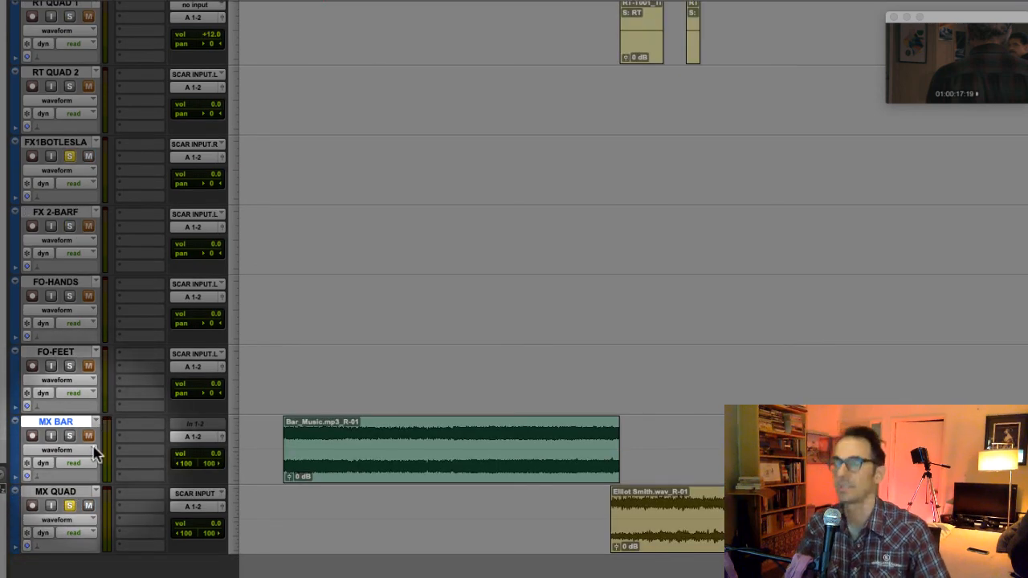
pyautogui.scroll(1, 94, 454)
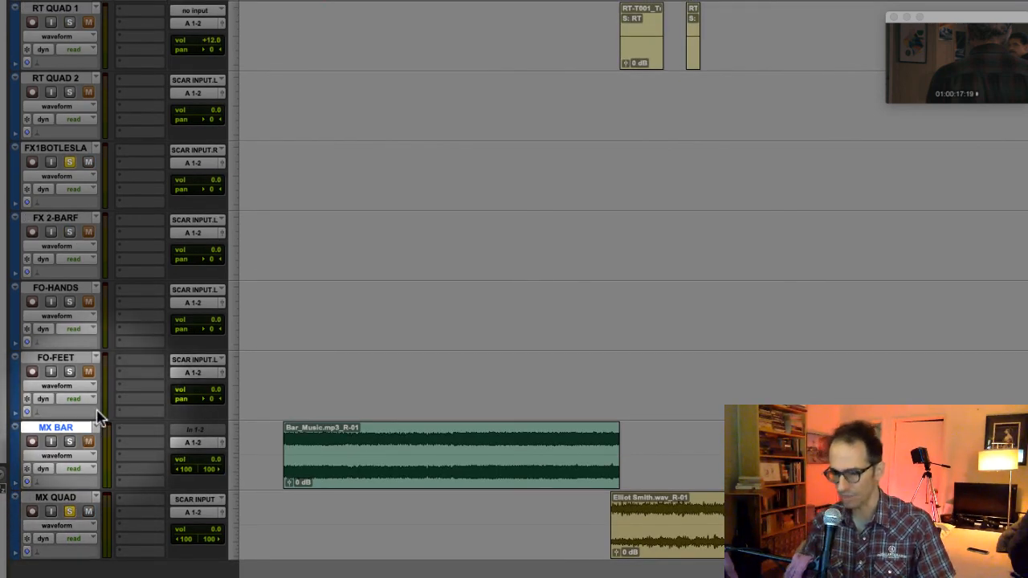